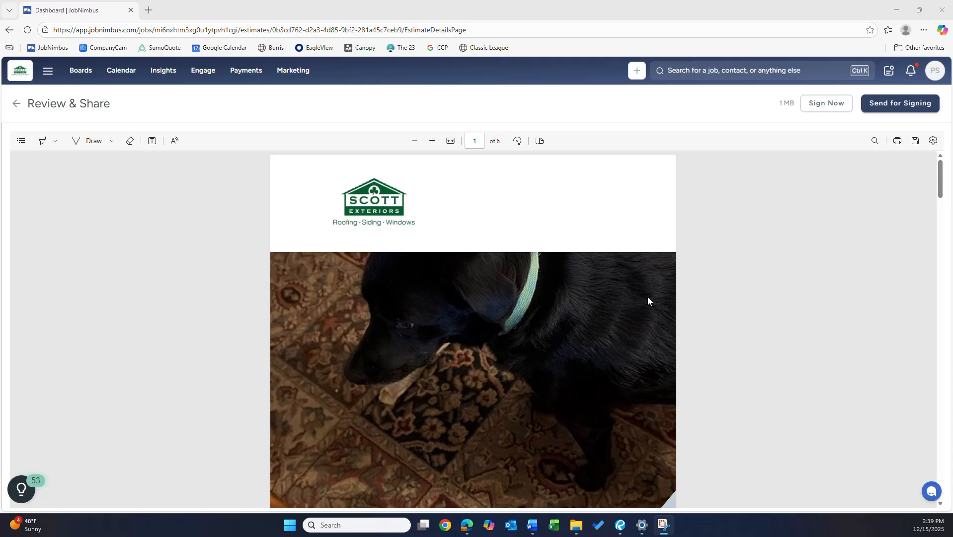
Review the estimate preview from the cover page through the Shingles and Siding scopes to the Authorization Page's options and upgrades
scroll(299, 204, down, 3)
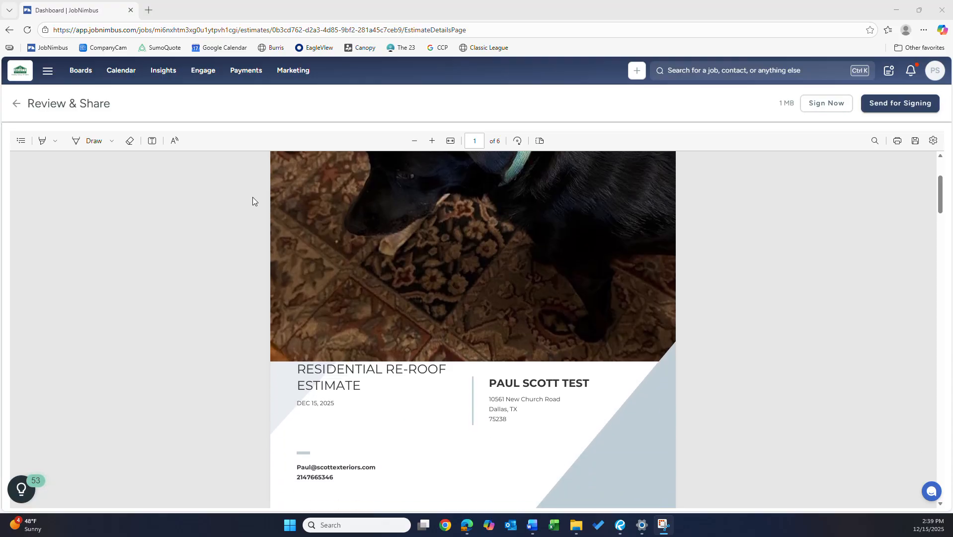
scroll(438, 393, down, 4)
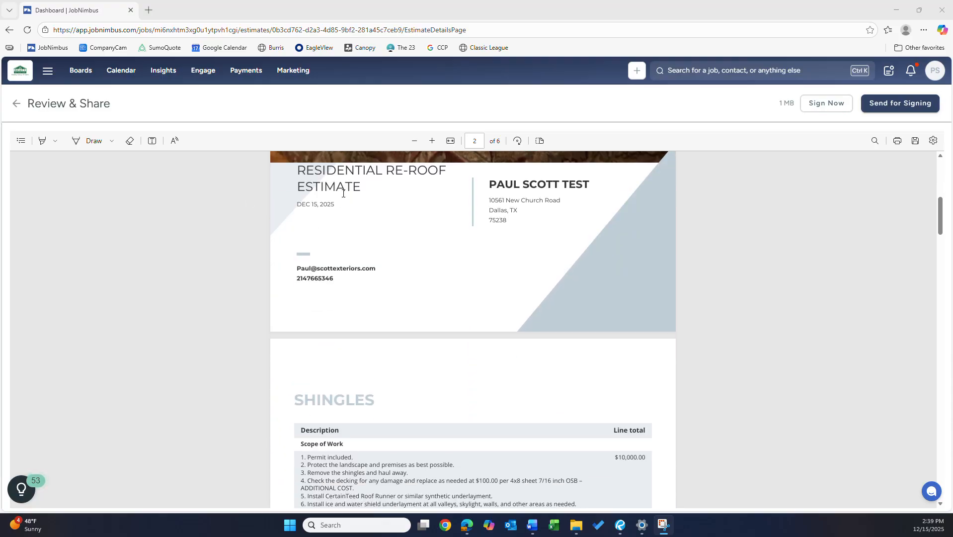
scroll(343, 192, down, 3)
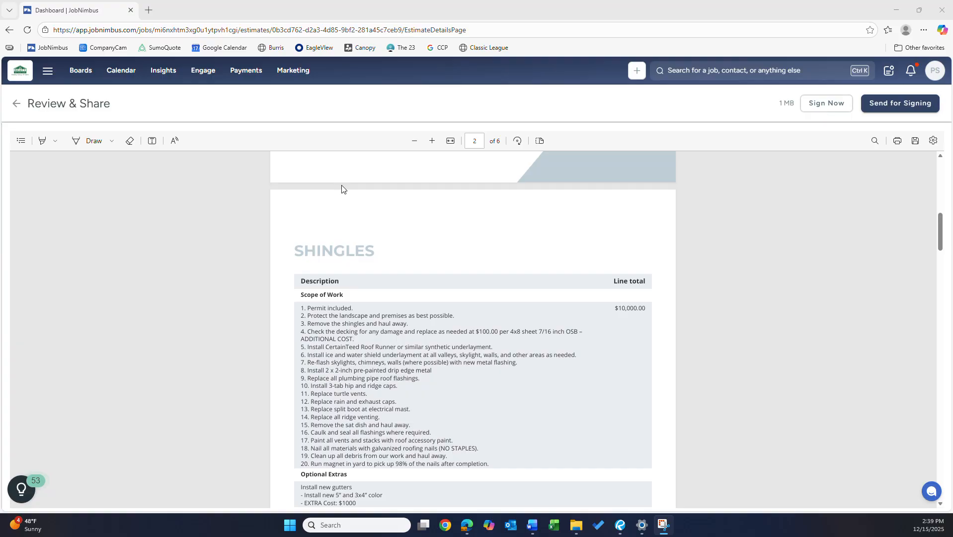
scroll(343, 189, down, 1)
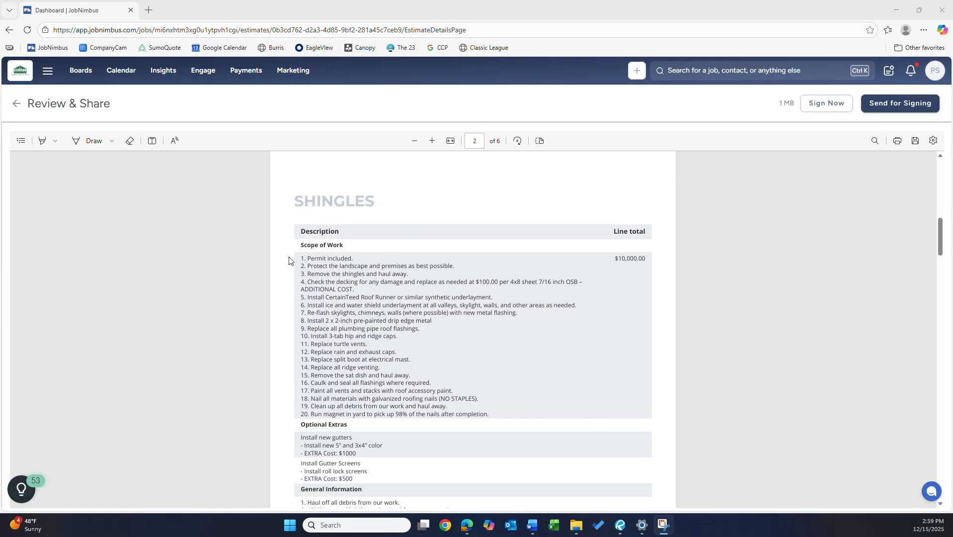
scroll(521, 287, down, 1)
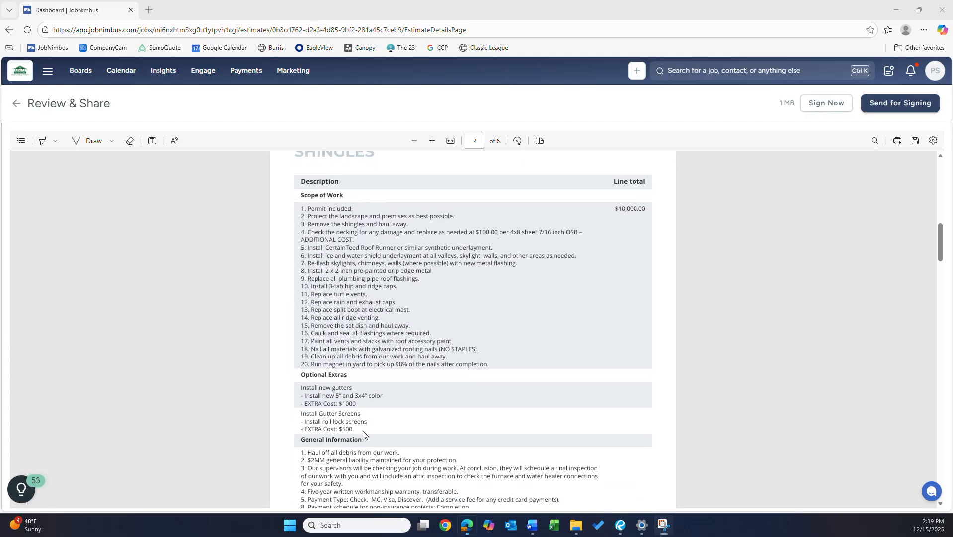
scroll(362, 357, down, 9)
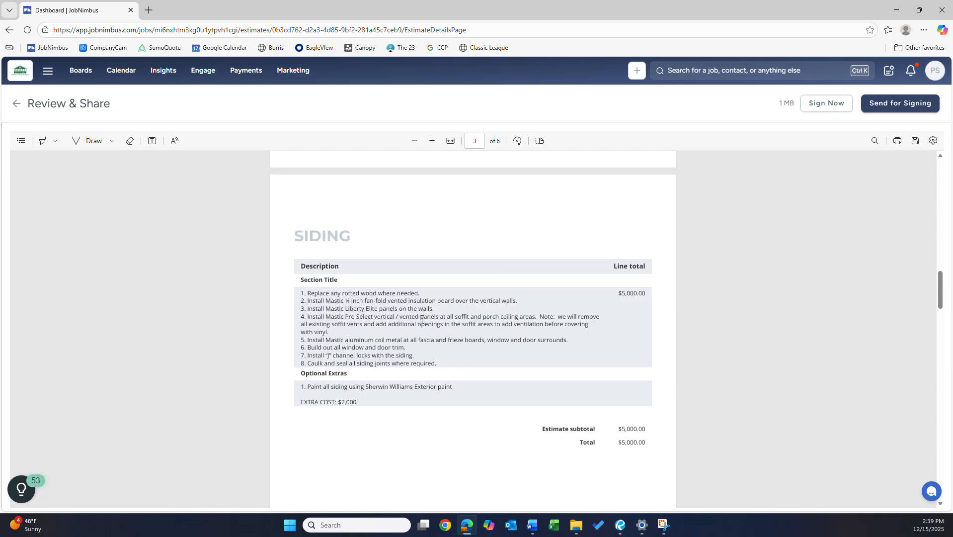
scroll(437, 323, down, 20)
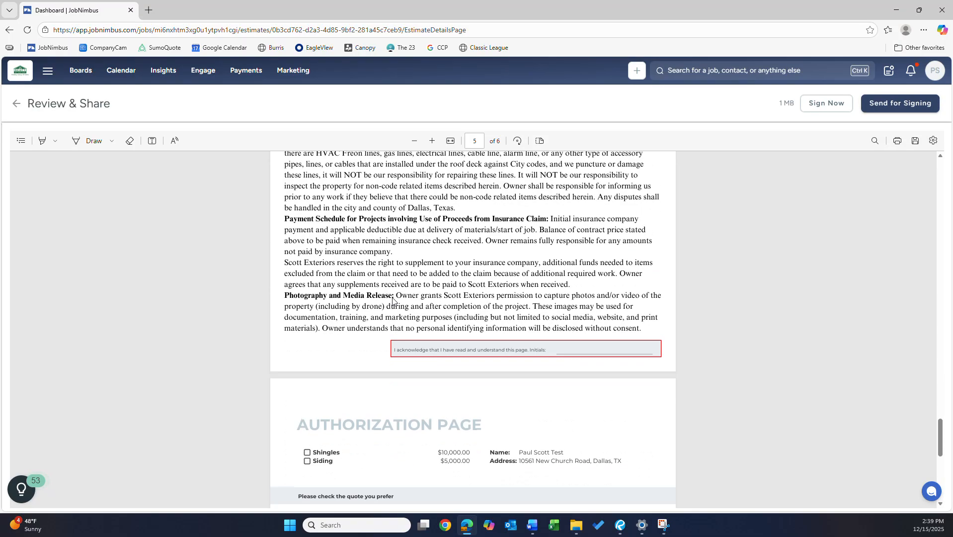
scroll(393, 297, up, 3)
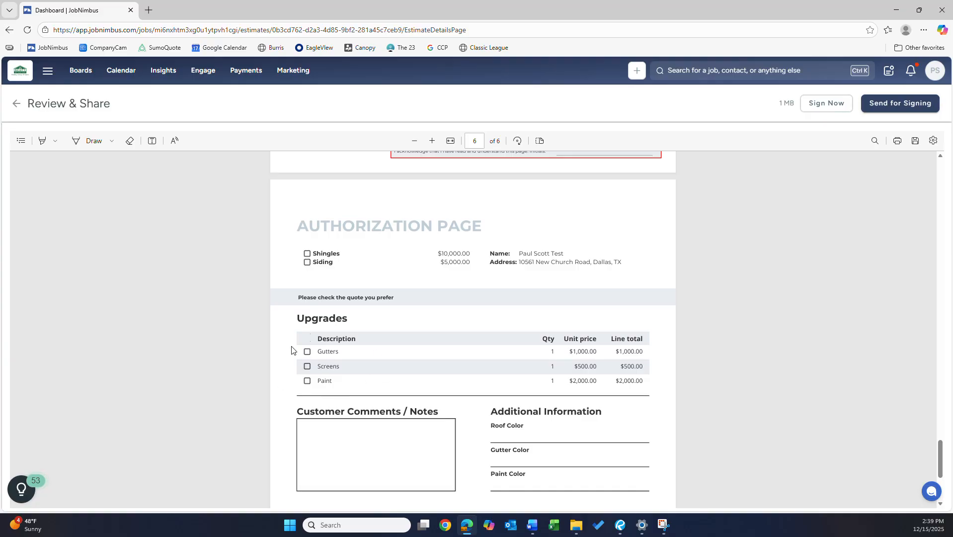
scroll(368, 329, down, 1)
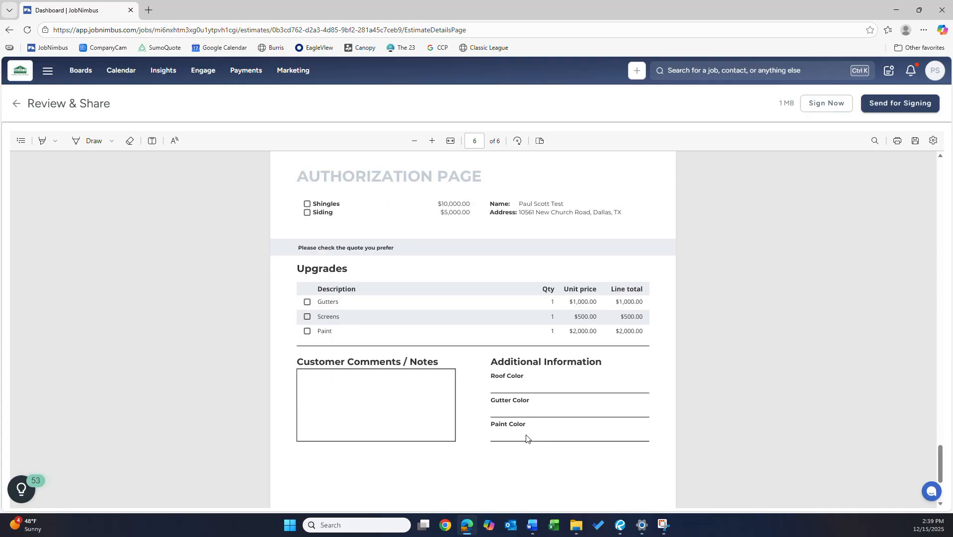
Leave the existing estimate and create a new one for the job with the Reroof - Customizable layout
click(14, 105)
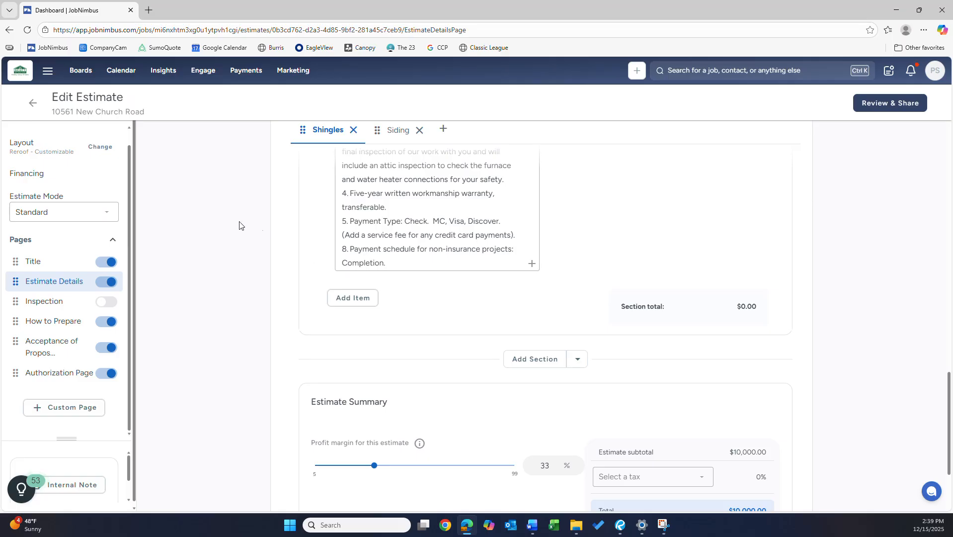
click(33, 103)
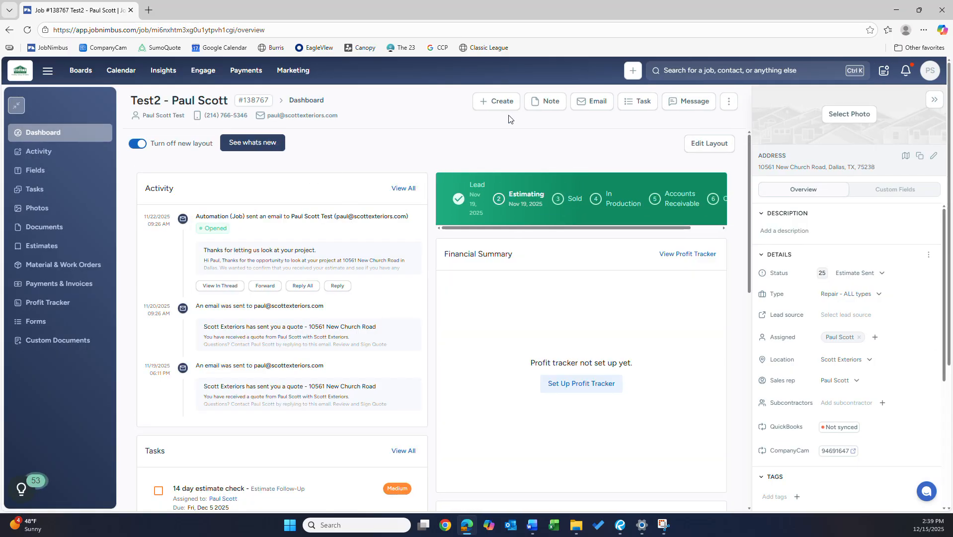
click(496, 104)
click(449, 147)
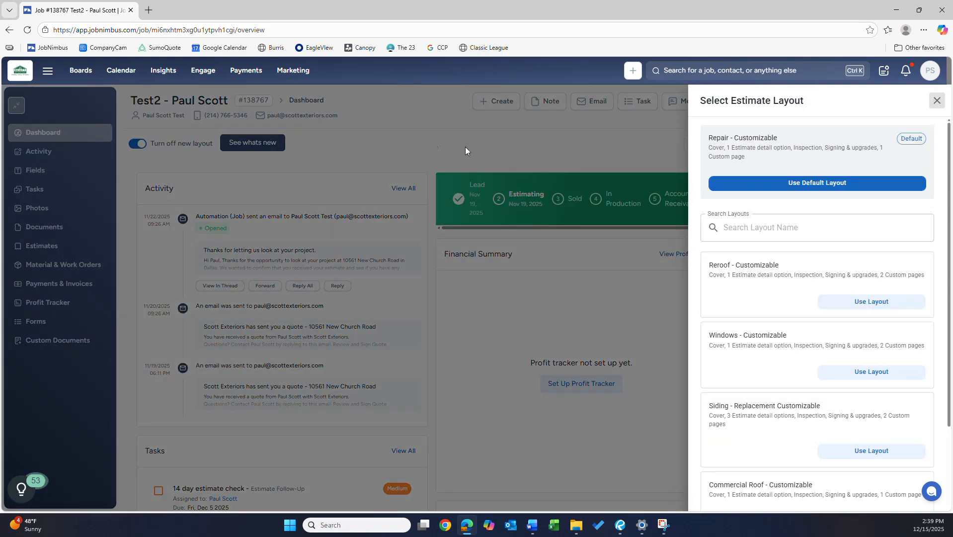
click(852, 301)
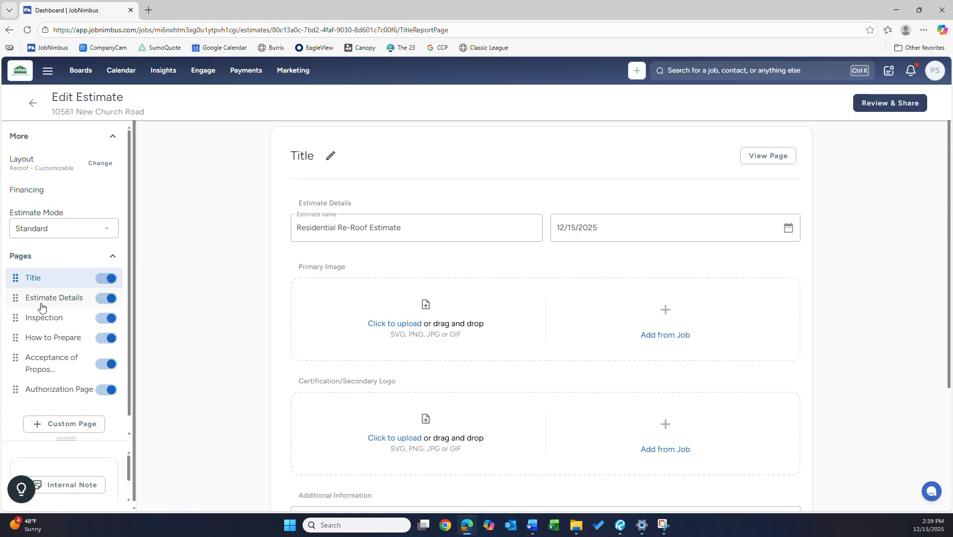
Add a second estimate option on the Estimate Details page and rename the first option as Shingles
click(64, 298)
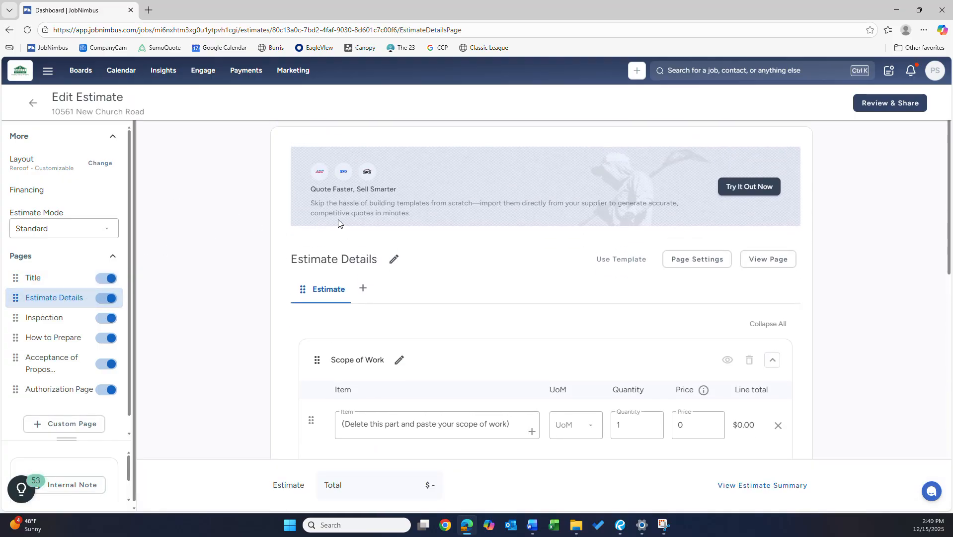
scroll(340, 226, down, 1)
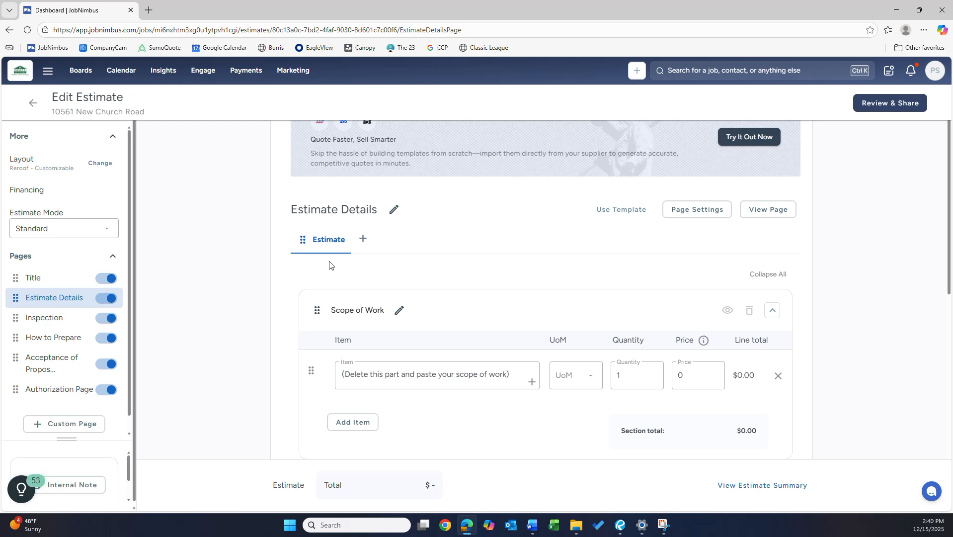
click(364, 239)
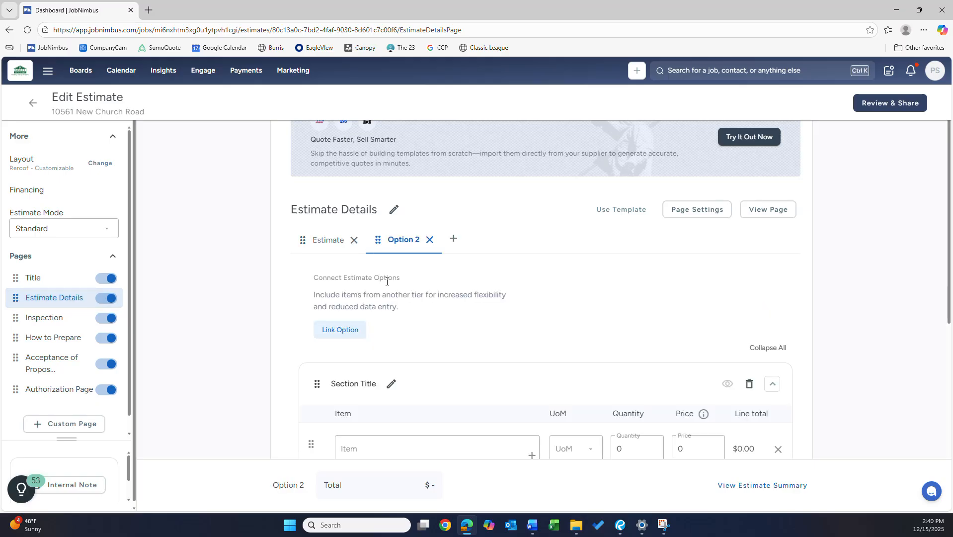
click(327, 244)
click(328, 243)
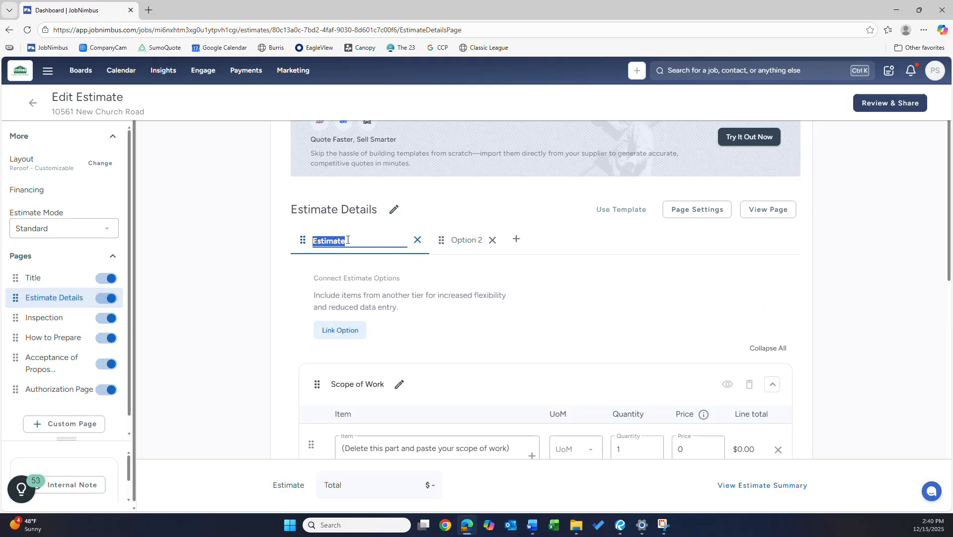
text(Shingles)
key(Return)
Rename the second estimate option as Metal
click(405, 242)
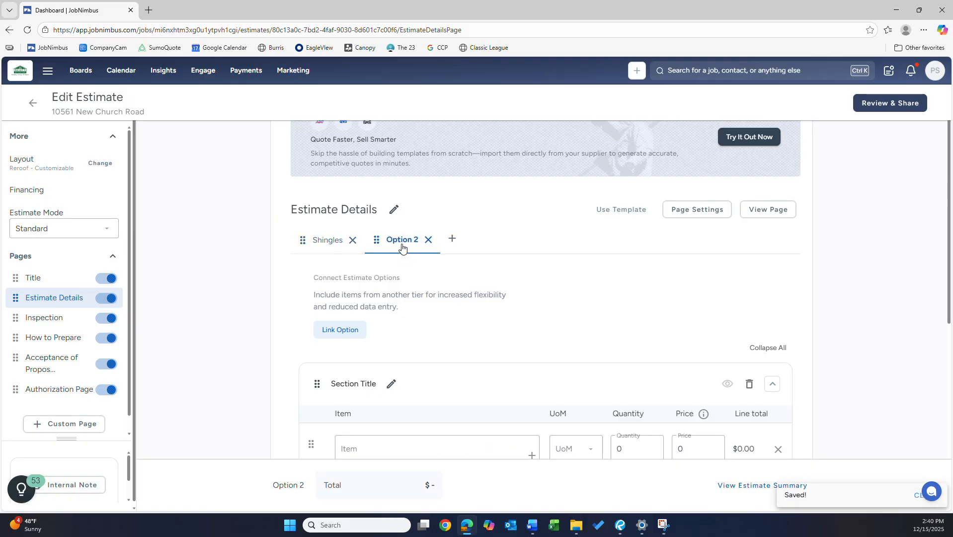
click(405, 242)
text(Metal)
key(Return)
Return to the Shingles option and examine the customer selection choices in the Estimate Details page settings
click(322, 240)
scroll(384, 363, down, 5)
scroll(358, 313, up, 5)
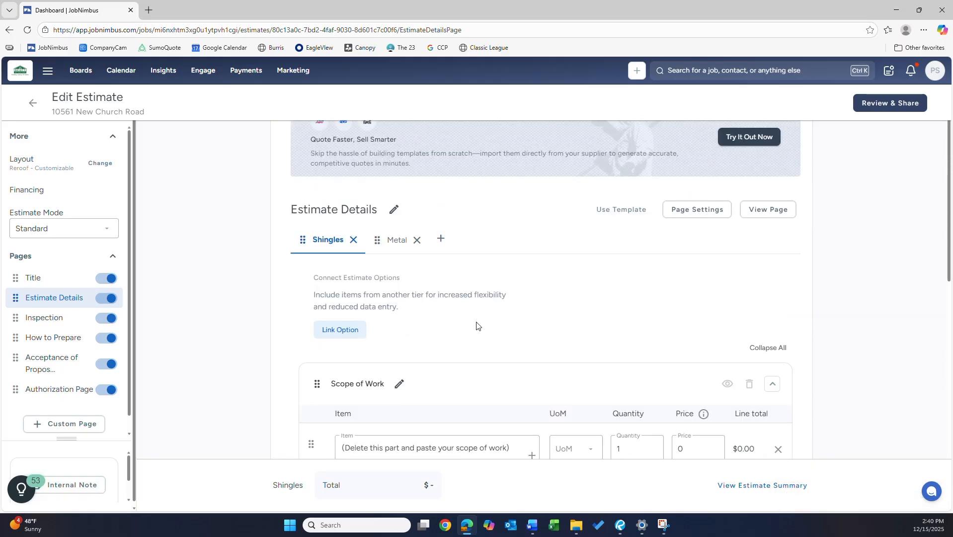
click(687, 214)
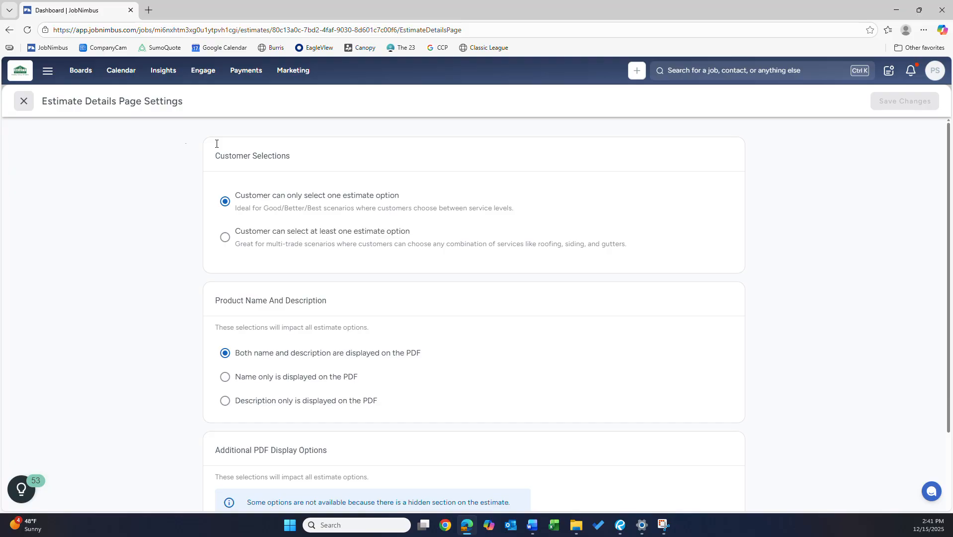
click(24, 103)
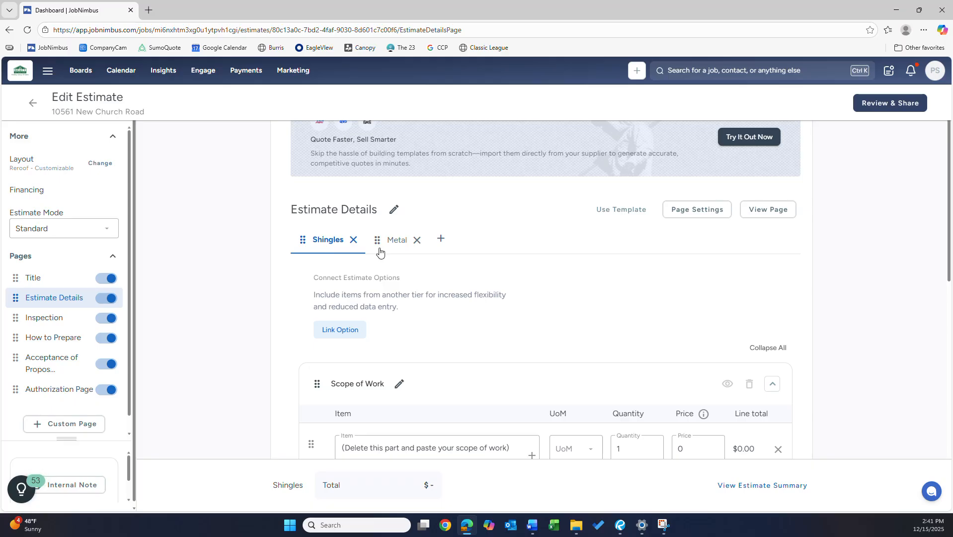
Rename the Metal estimate option as Siding
click(396, 241)
click(395, 241)
double_click(397, 239)
text(Sid)
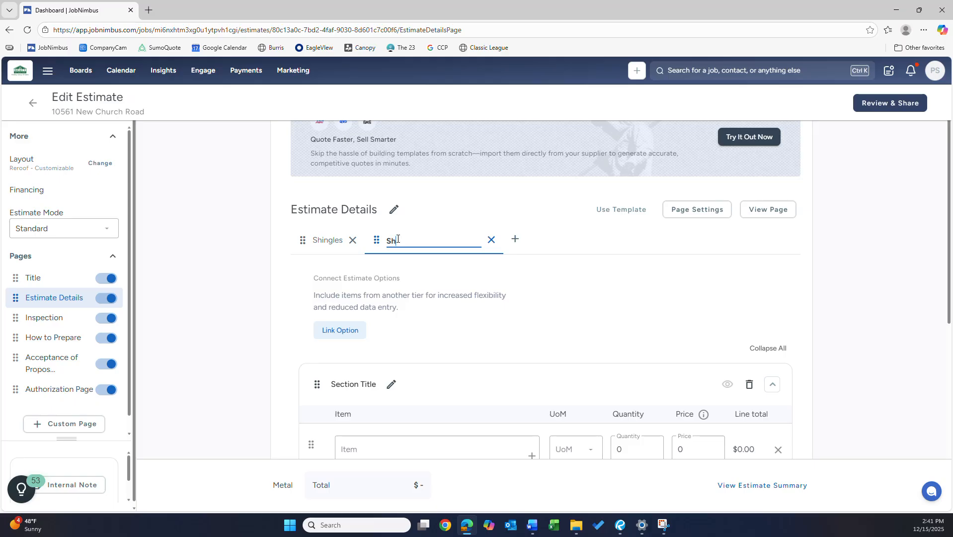
text(ing)
key(Return)
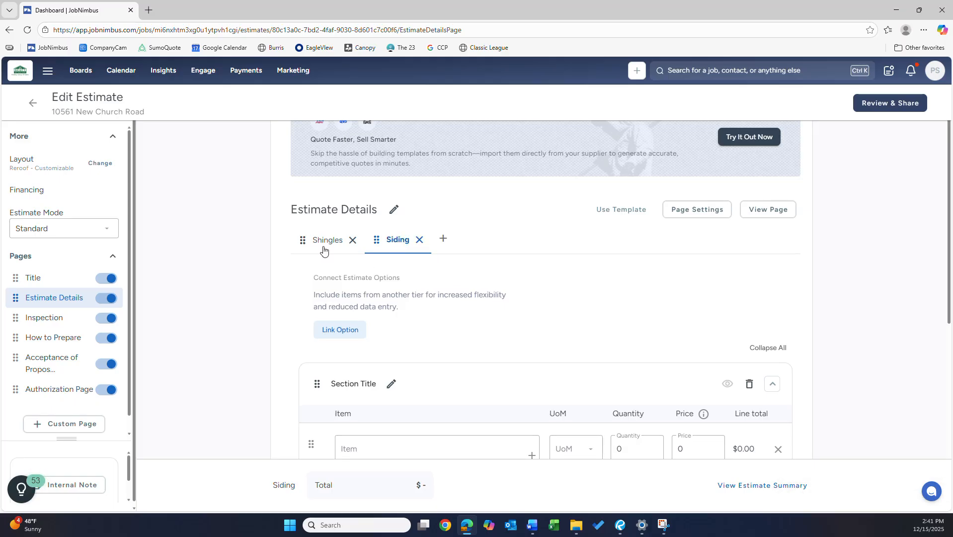
Set the Estimate Details page so the customer can select at least one estimate option, and save the settings
click(325, 247)
click(675, 208)
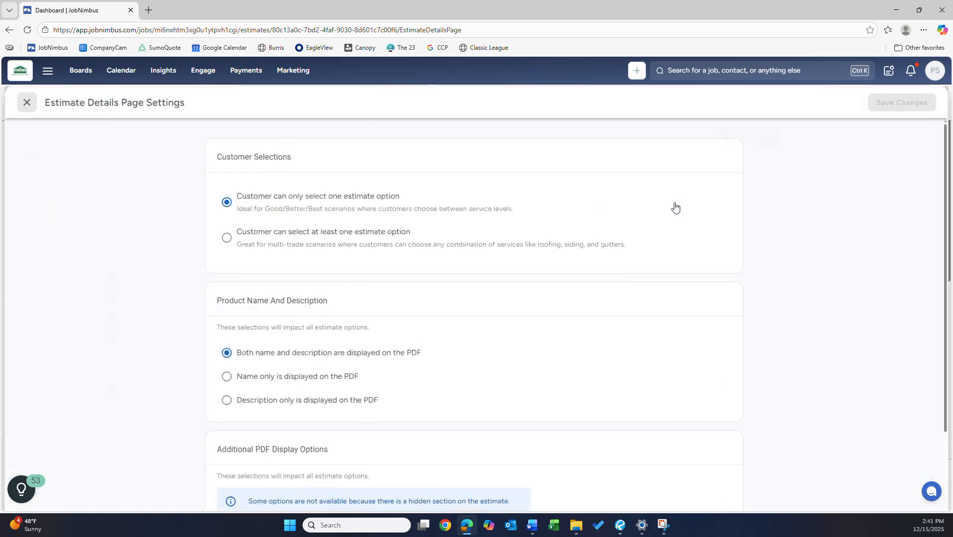
click(224, 241)
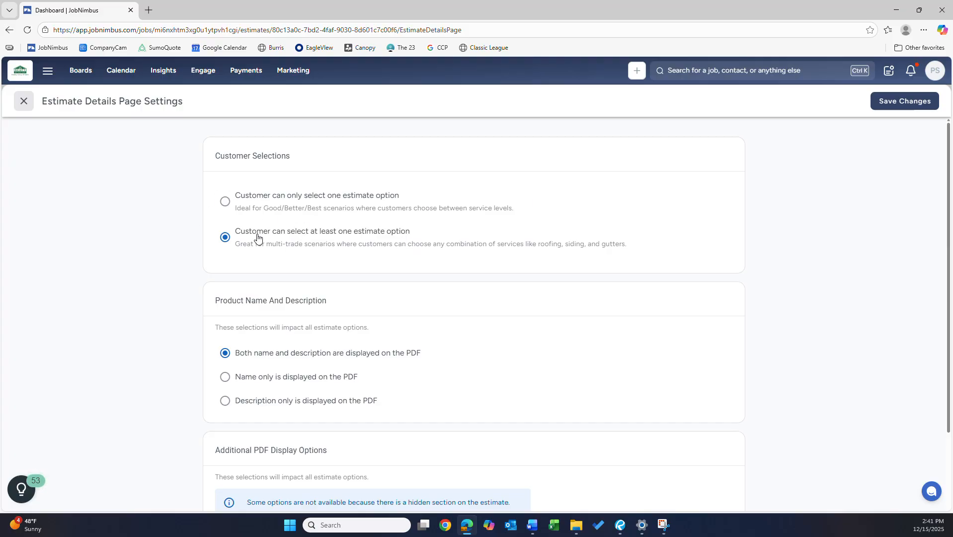
click(890, 101)
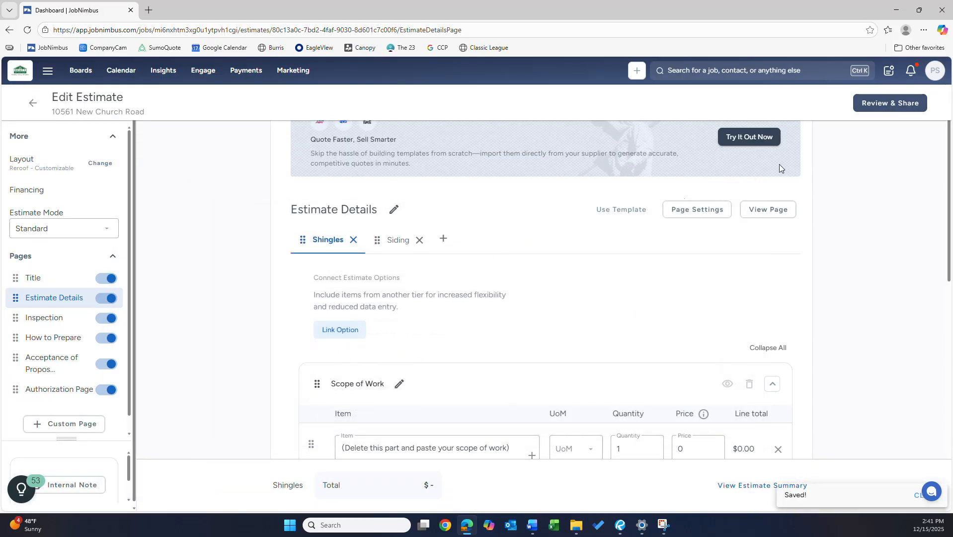
Switch to the roof replacement proposal in Word and copy the 20 numbered Scope of Work items
scroll(467, 274, down, 2)
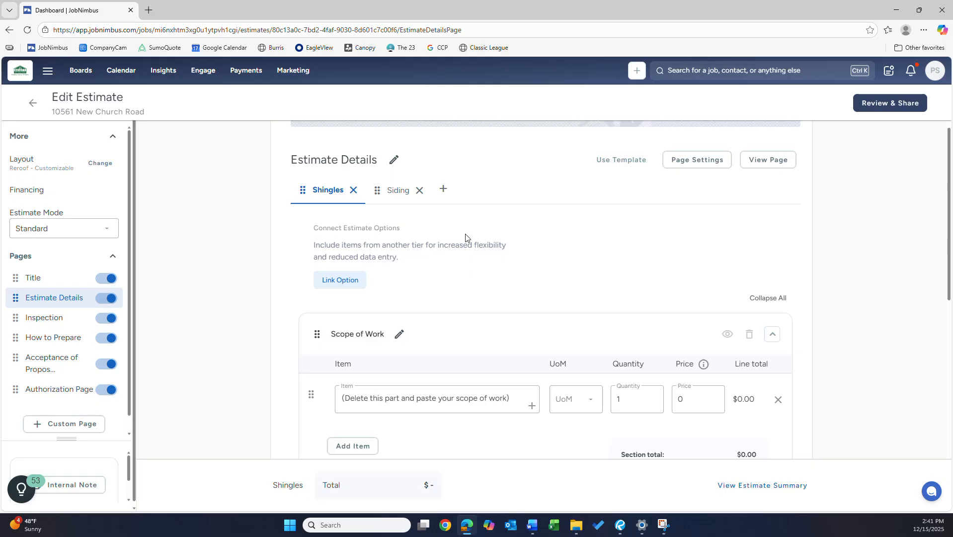
scroll(468, 221, up, 1)
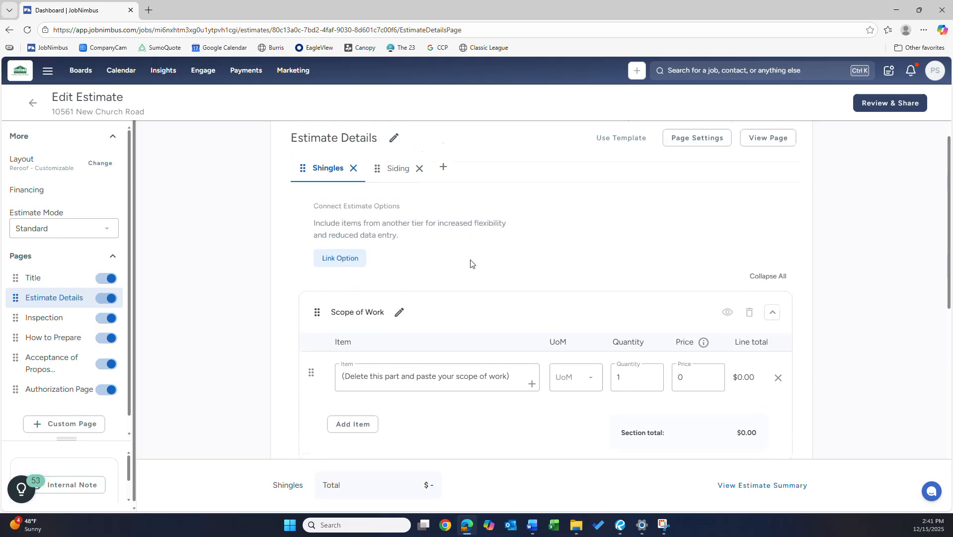
scroll(467, 258, down, 2)
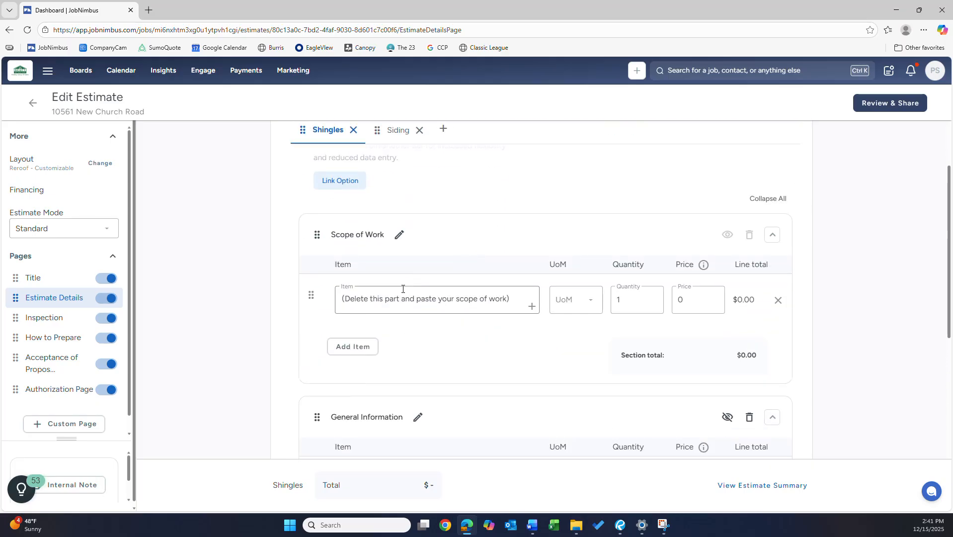
click(539, 532)
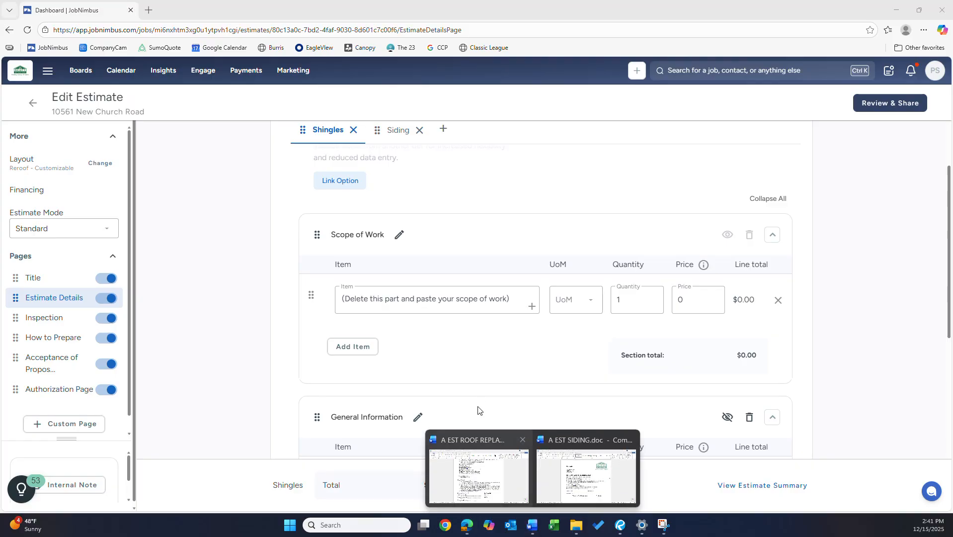
click(497, 472)
scroll(435, 298, up, 4)
click(490, 309)
drag(489, 343, 298, 185)
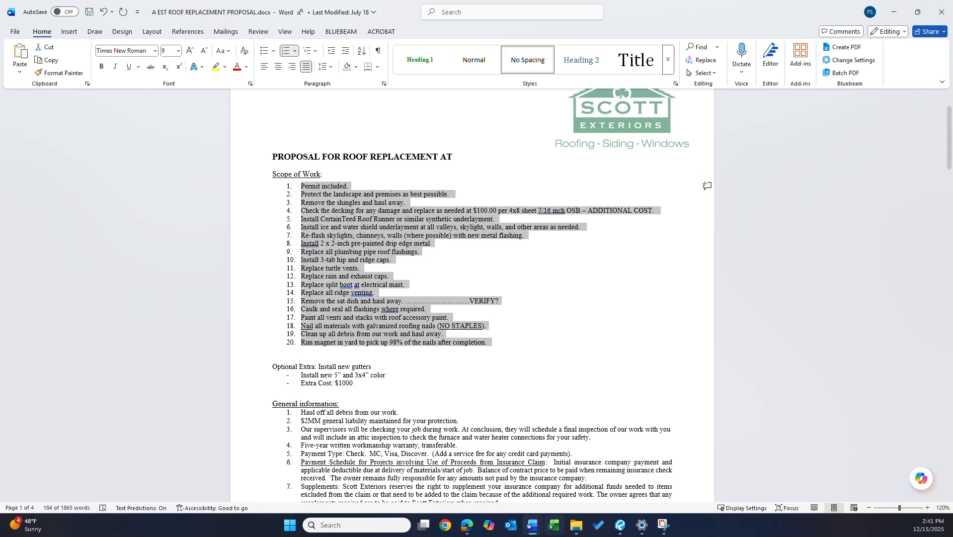
Back in JobNimbus, replace the placeholder text of the Shingles option's Scope of Work item with the copied list
click(467, 524)
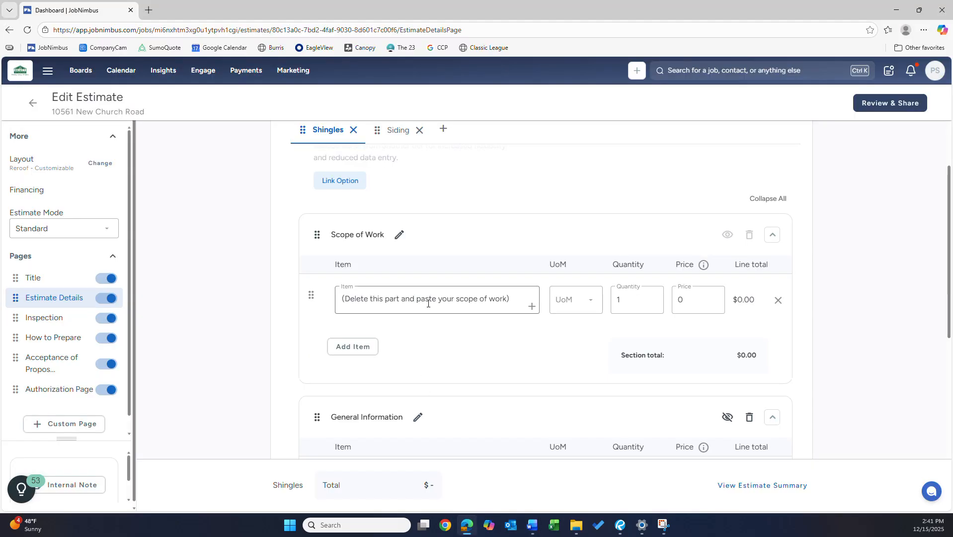
drag(515, 299, 304, 300)
key(ctrl+v)
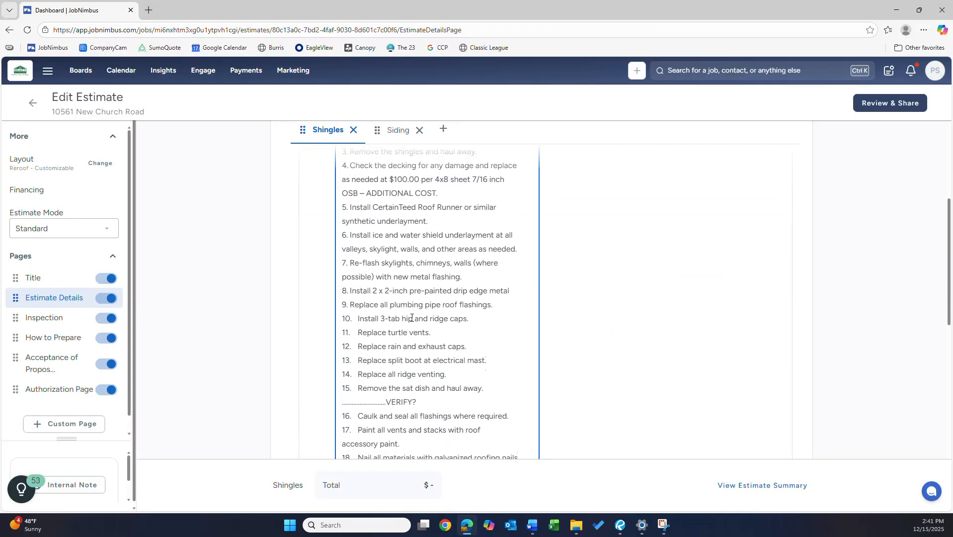
click(629, 296)
Set the price of the Shingles option's Scope of Work item to 10000
click(691, 260)
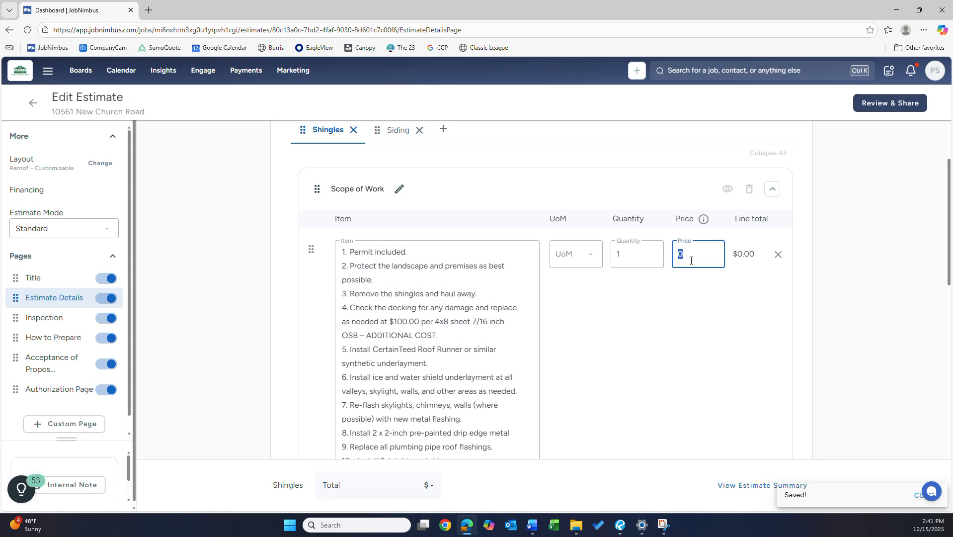
text(10000)
click(574, 308)
scroll(584, 300, down, 10)
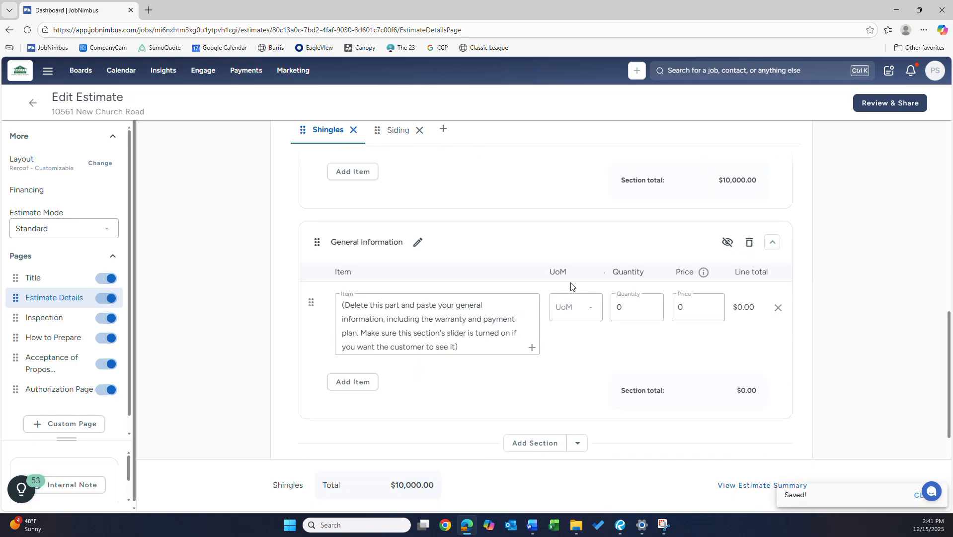
Make the General Information section of the Shingles option visible to the customer
click(727, 242)
scroll(497, 249, up, 1)
scroll(507, 251, up, 10)
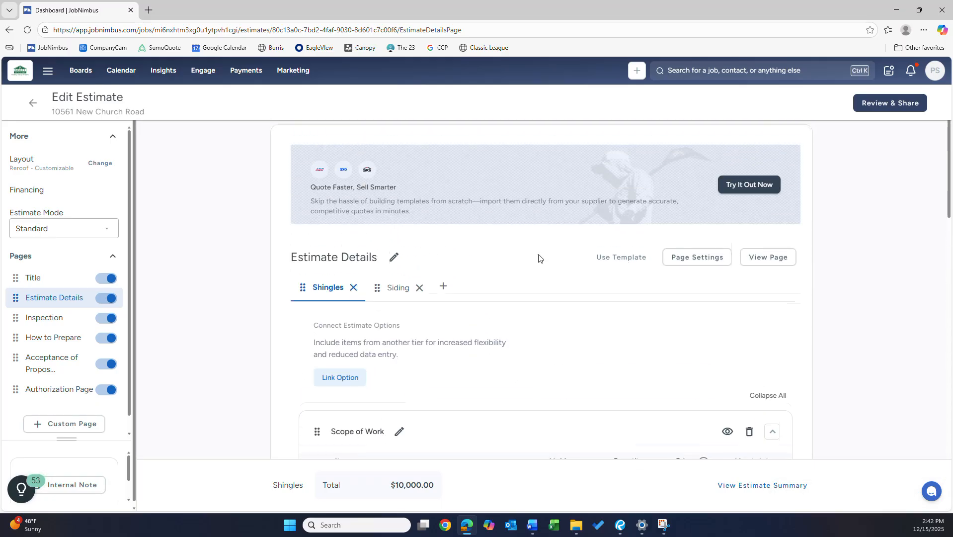
Open the Siding option, and copy scope of work items 1 to 8 from the vinyl siding proposal in Word
scroll(538, 258, down, 2)
click(395, 189)
scroll(516, 398, down, 1)
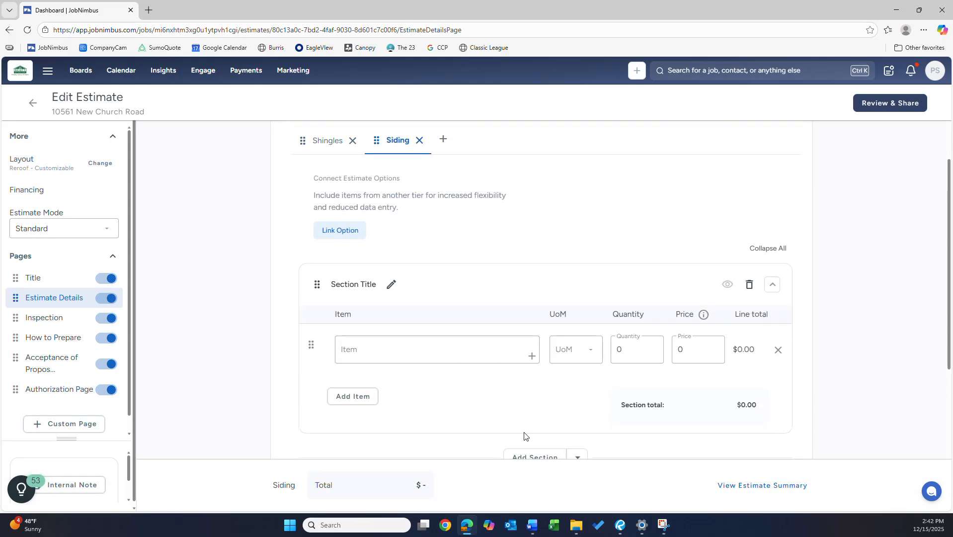
mouse_move(532, 525)
click(560, 482)
drag(438, 342, 298, 280)
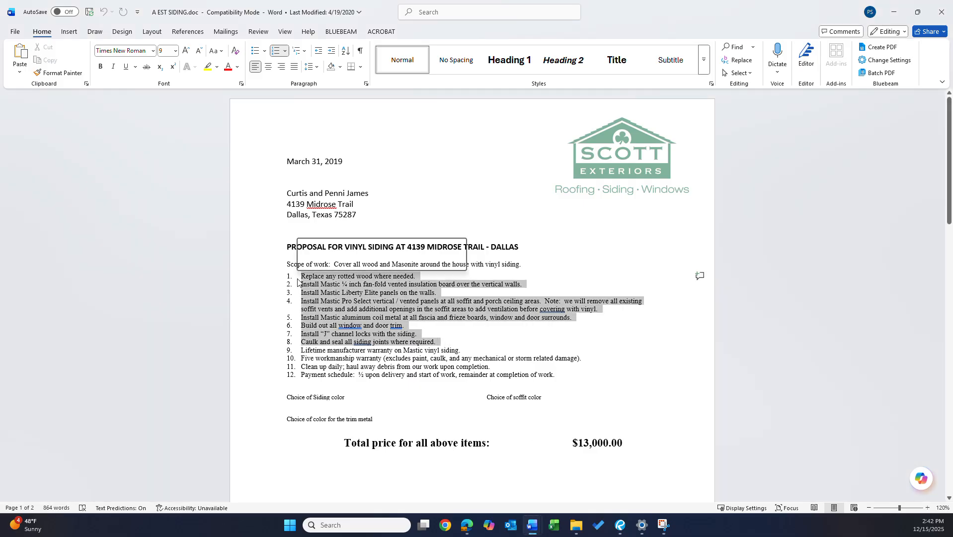
Back in JobNimbus, paste the copied siding scope of work into the Siding option's empty item
key(alt+Tab)
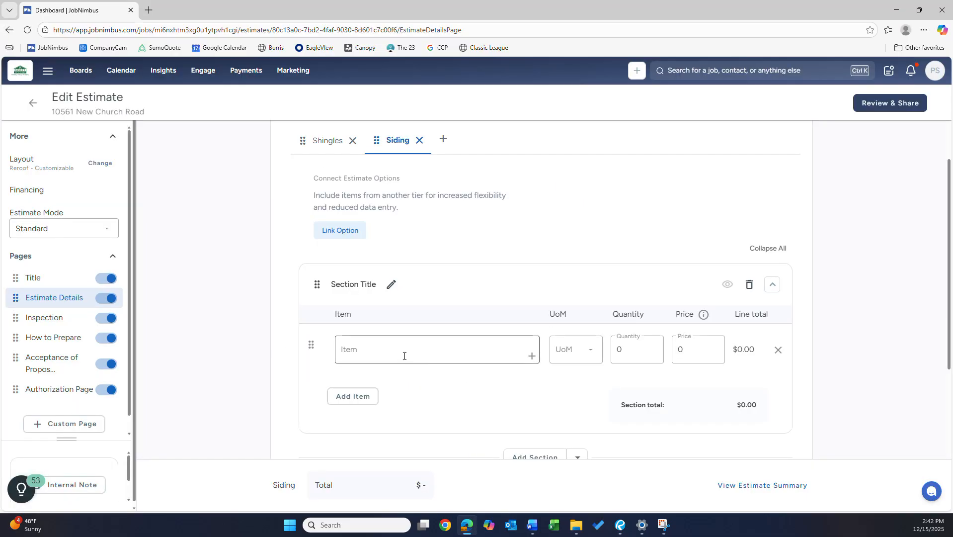
click(404, 356)
key(ctrl+v)
Set the Siding item's quantity to 1 and its price to 5000
click(689, 342)
click(619, 346)
text(1)
click(690, 342)
text(5000)
click(620, 368)
scroll(520, 265, down, 5)
scroll(521, 267, up, 6)
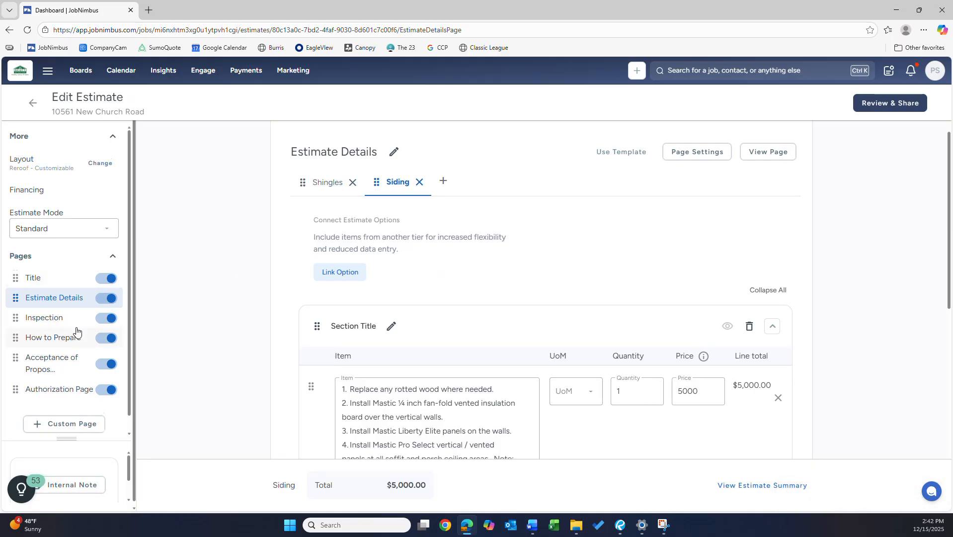
Preview the Authorization Page to check the selectable options, and return to the Estimate Details page
scroll(77, 332, down, 1)
click(68, 378)
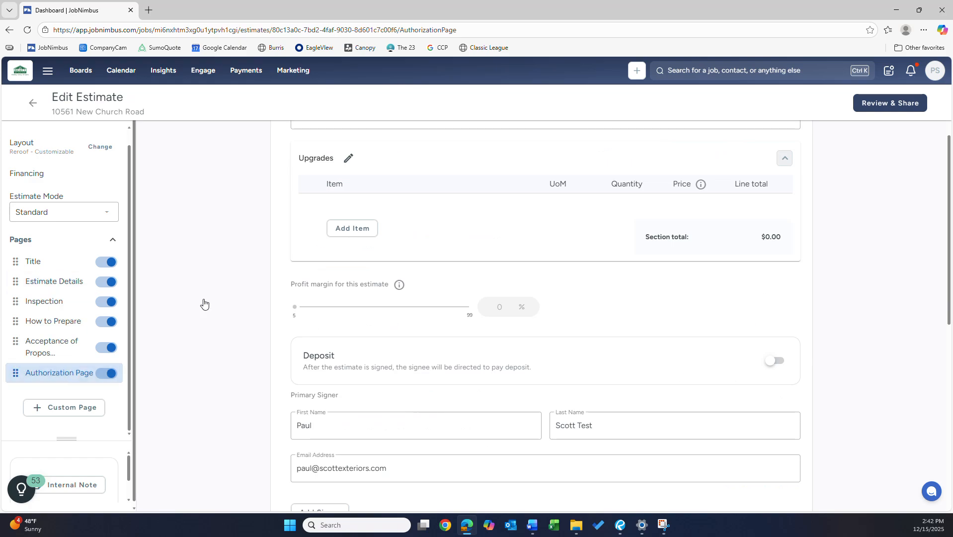
click(780, 161)
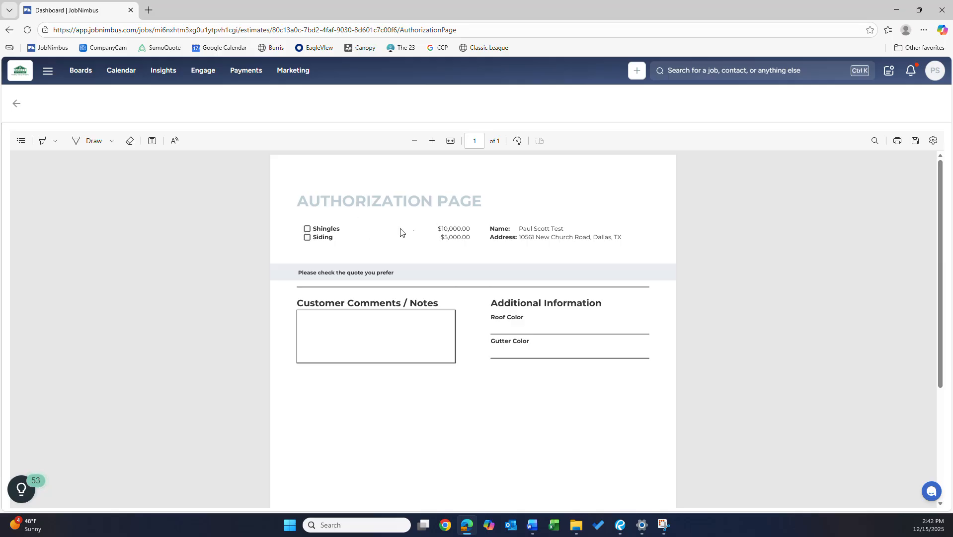
click(16, 103)
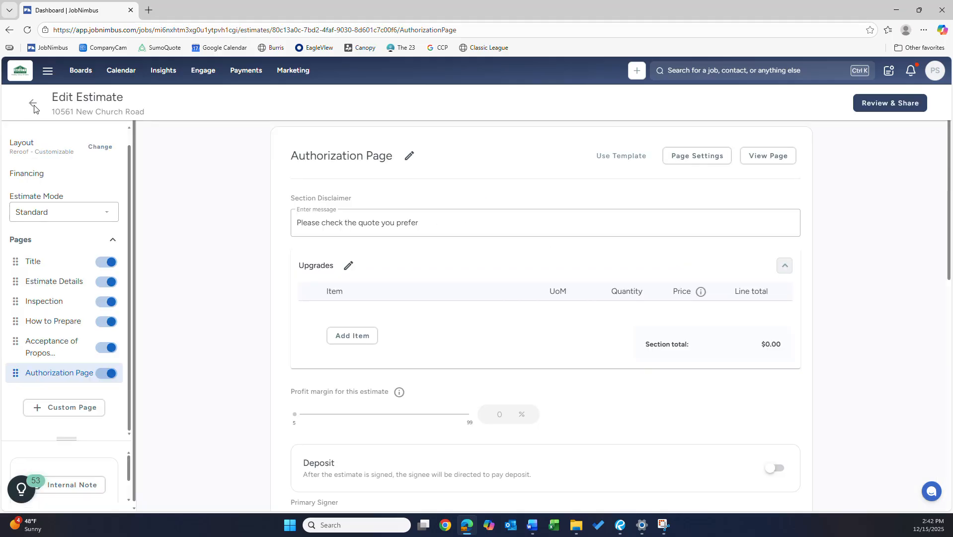
click(66, 283)
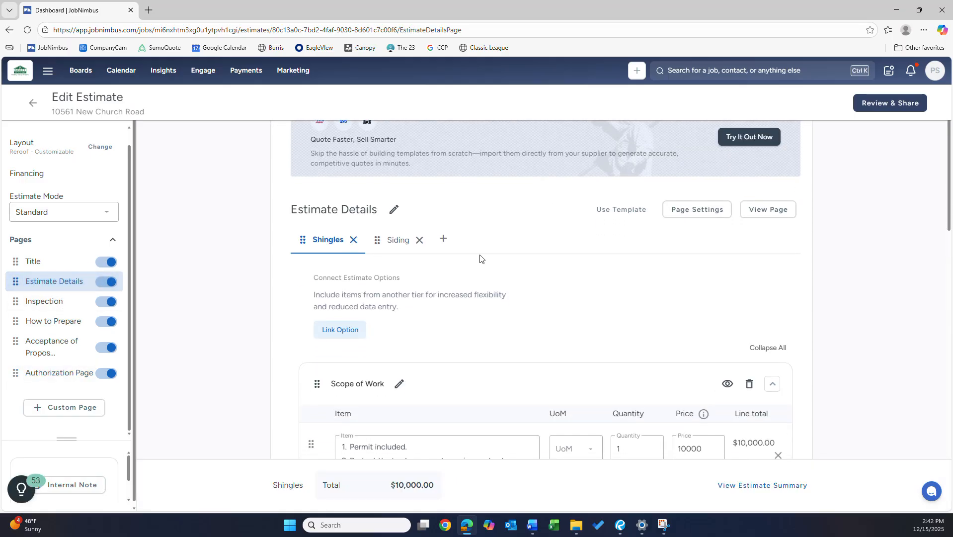
Add a third estimate option next to Siding and name it "Gutters"
scroll(477, 251, down, 2)
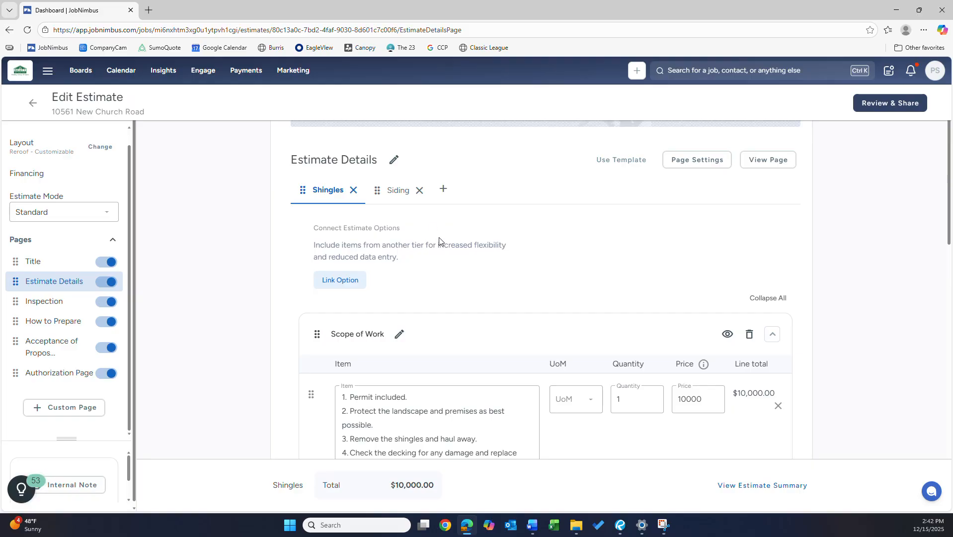
click(444, 191)
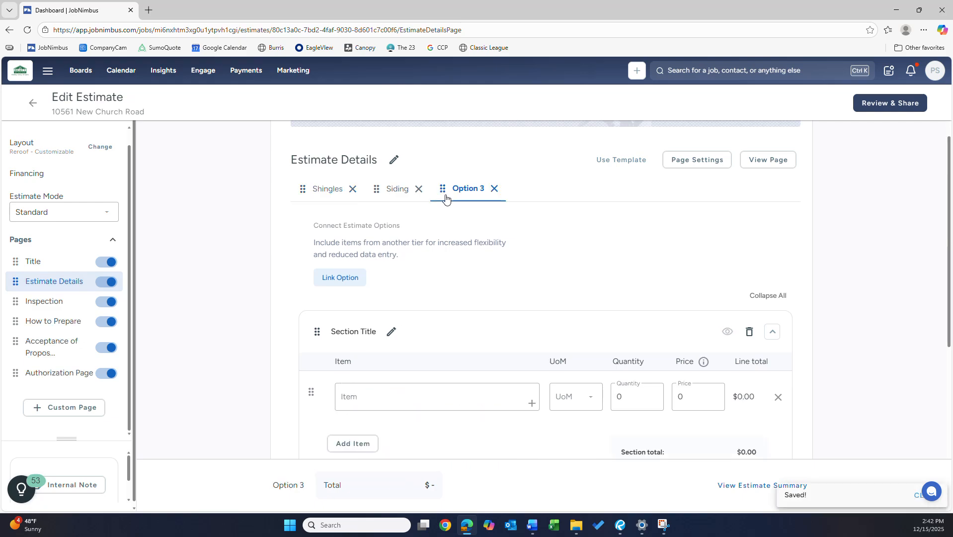
click(463, 193)
drag(489, 189, 451, 192)
text(Gutters)
click(496, 226)
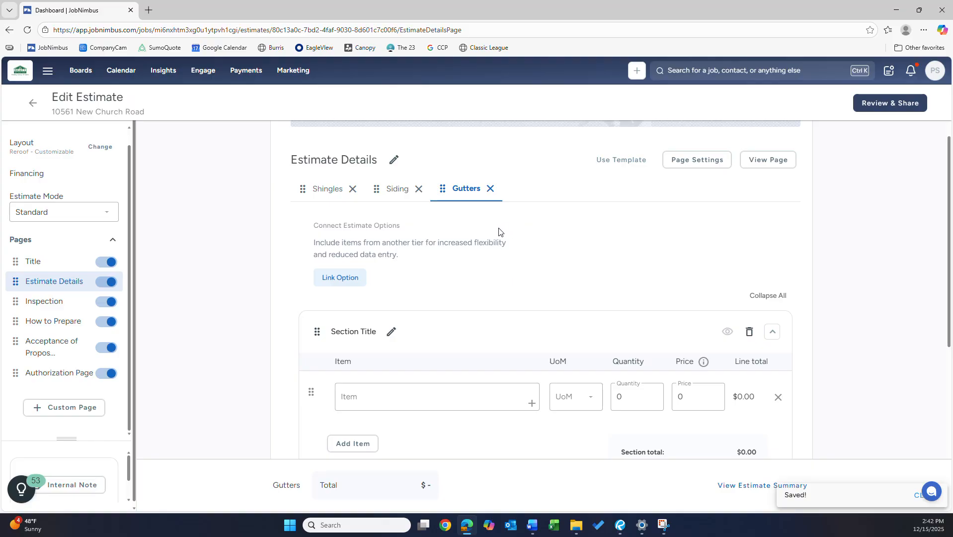
scroll(505, 232, down, 1)
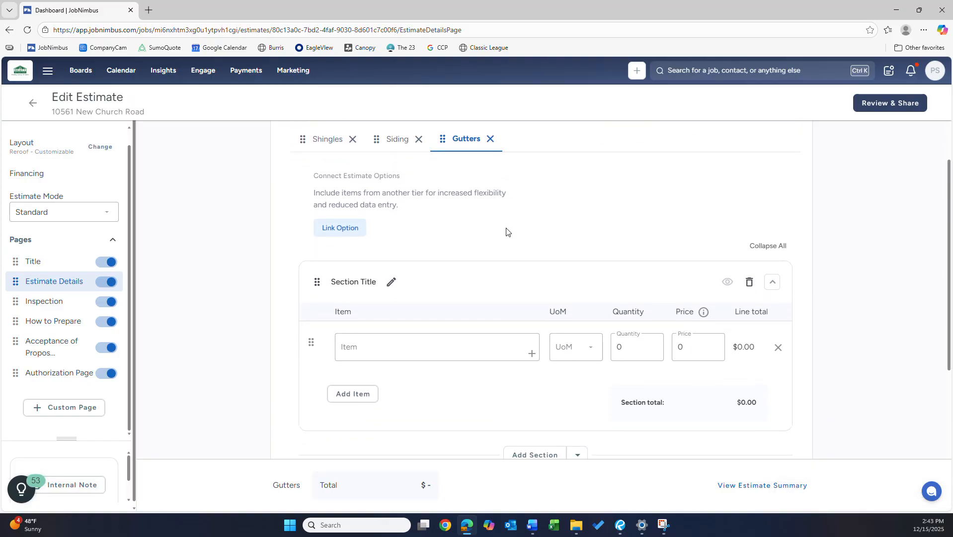
scroll(506, 232, up, 1)
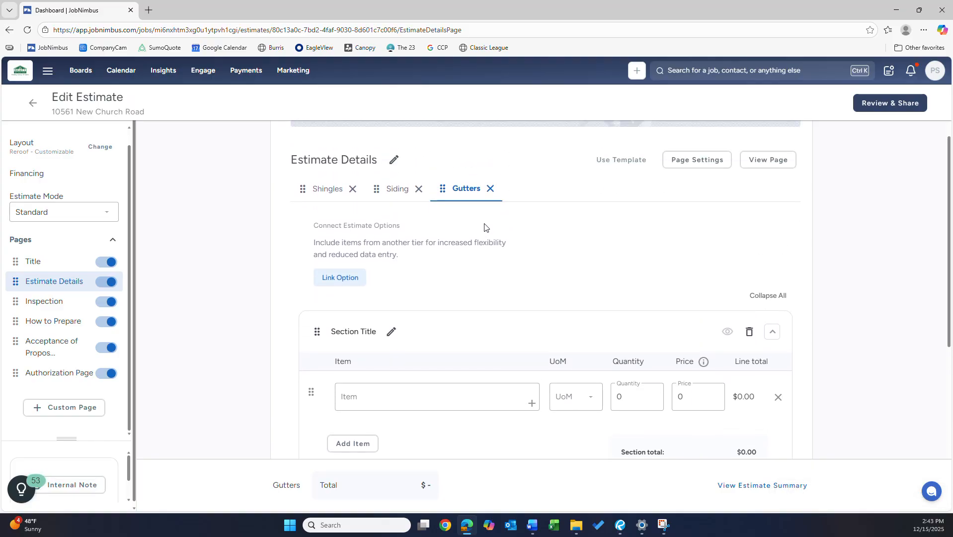
Delete the Gutters option from the estimate
click(410, 392)
click(422, 372)
click(490, 189)
click(529, 313)
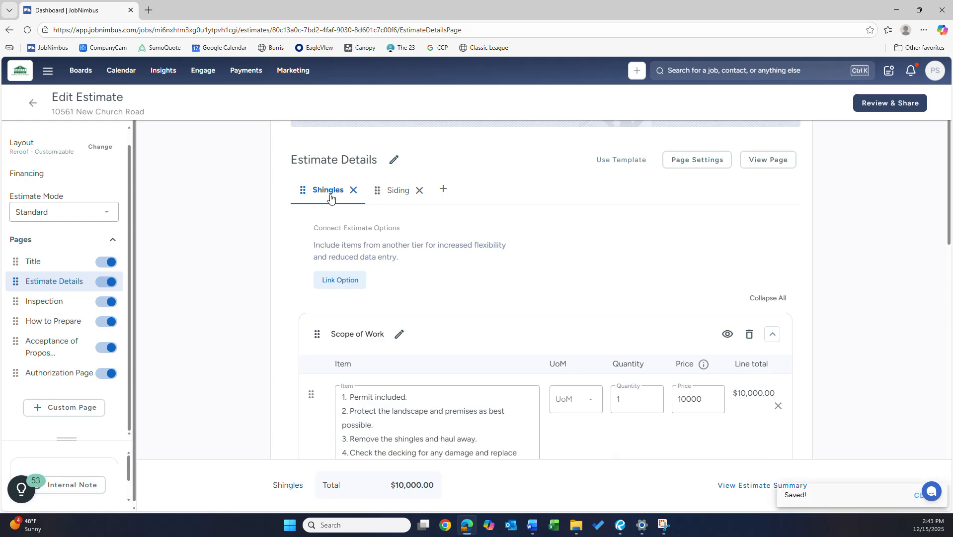
Add a new section below General Information in the Shingles option and name it "OPTIONAL EXTRA"
scroll(520, 272, down, 10)
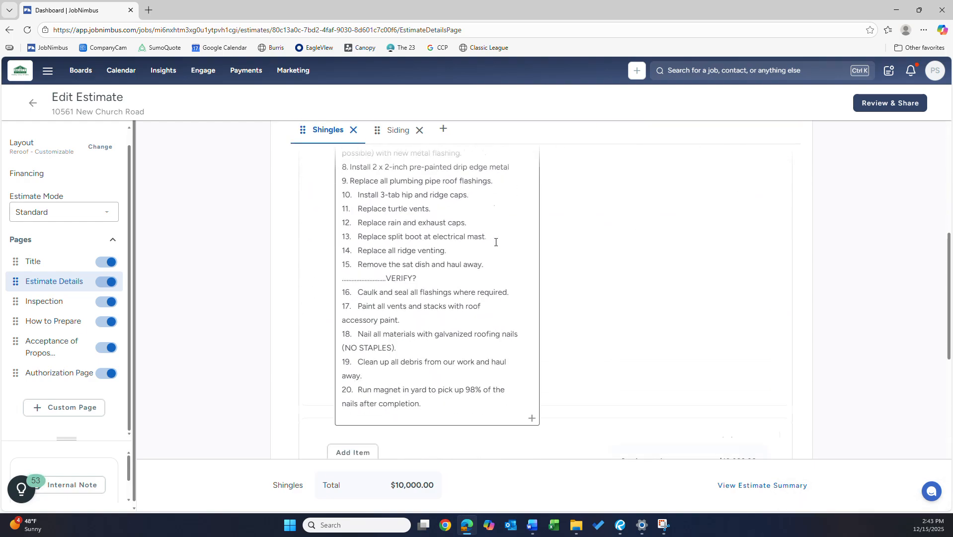
scroll(487, 241, down, 9)
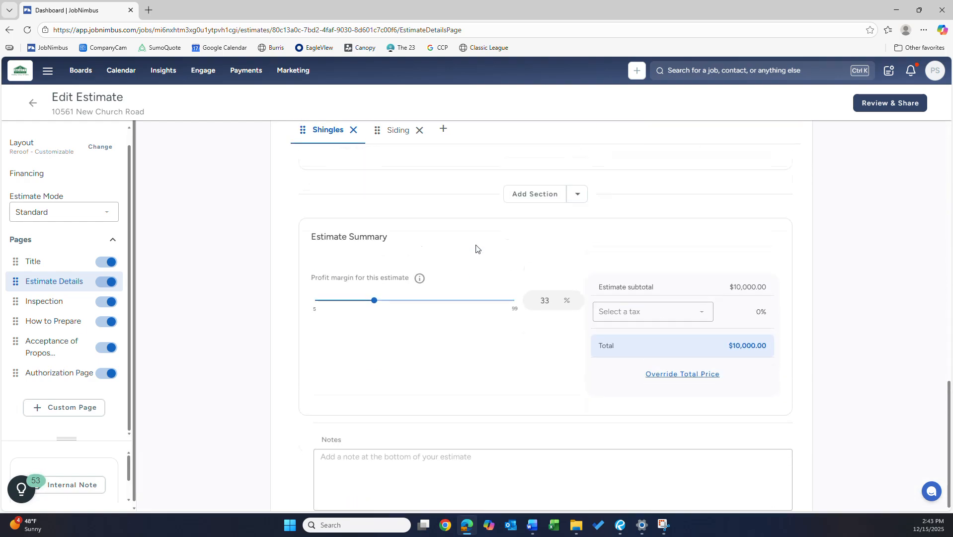
scroll(491, 253, up, 3)
scroll(491, 253, up, 15)
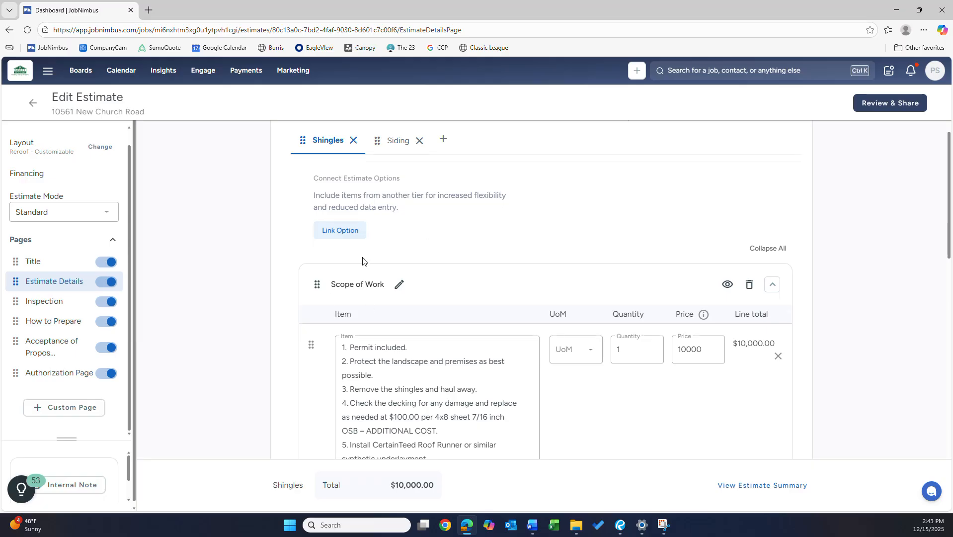
scroll(436, 298, down, 15)
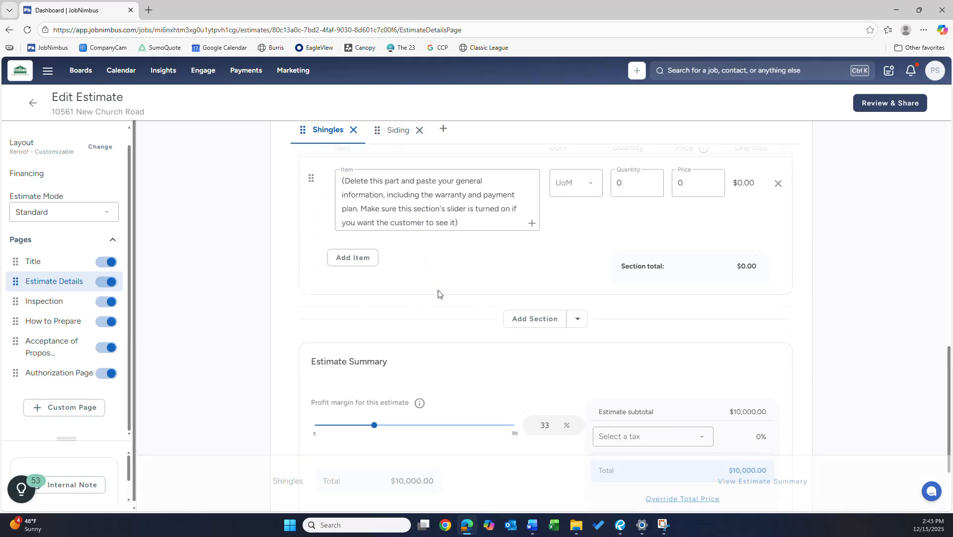
click(531, 240)
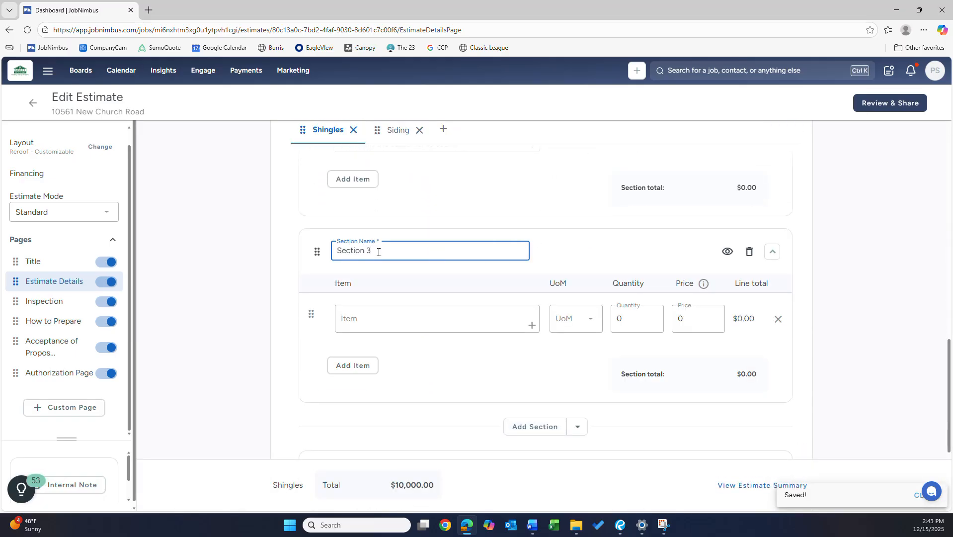
drag(376, 255, 304, 252)
text(OPTIONAL EXTRA)
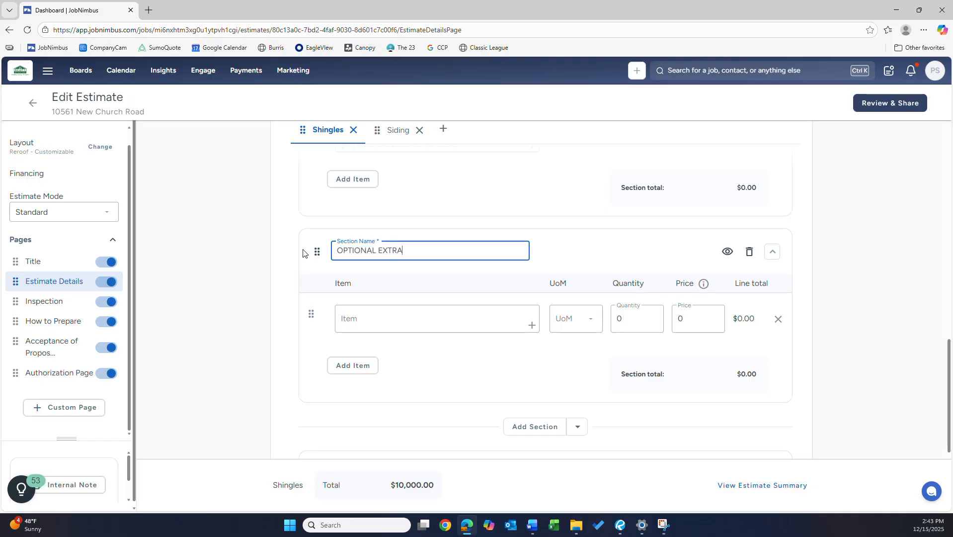
Enter "1. Add 5" k style gutters all around the house." as the first line of the OPTIONAL EXTRA item
click(368, 313)
text(1)
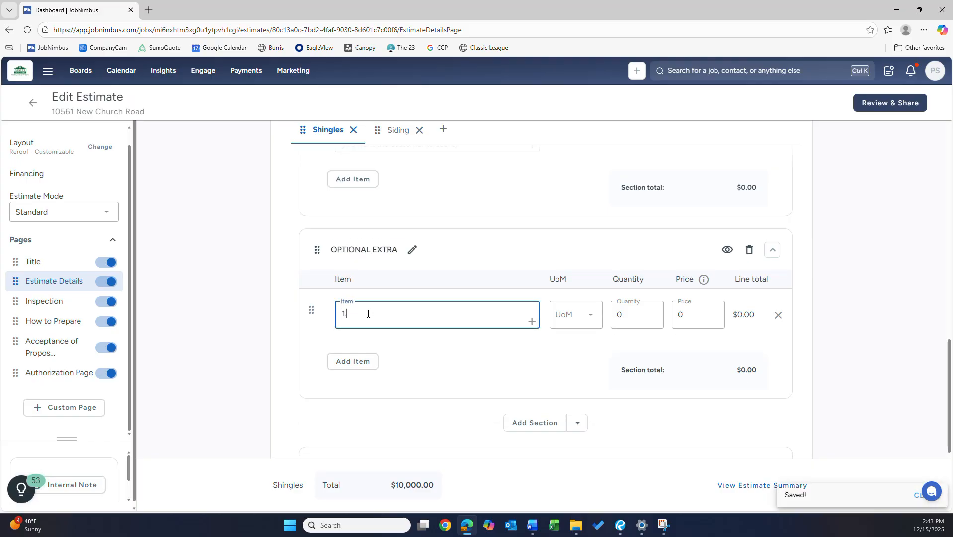
text(. Add )
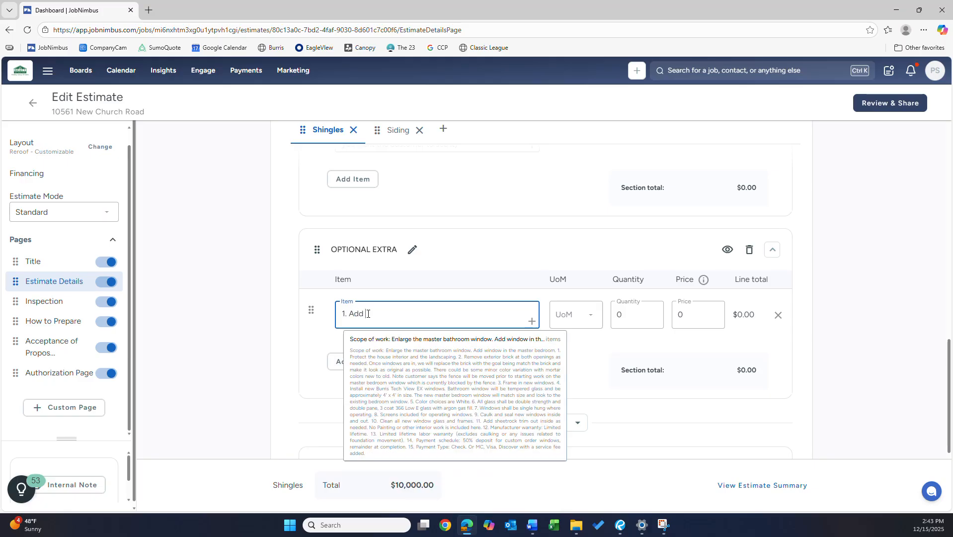
text(5" k stytlegutte)
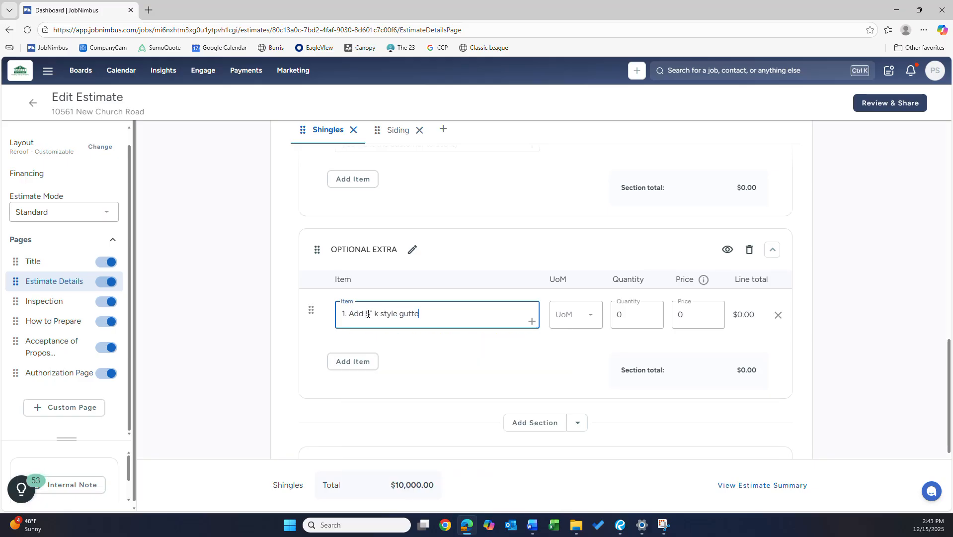
text(rs all around the house.)
key(Return)
Add the lines "2. Add 3x4" dowsnpouts" and "EXTRA PRICE: $1,000.00" to the OPTIONAL EXTRA item
text(23)
key(BackSpace)
text(2. Add 3x4" dowsnpouts)
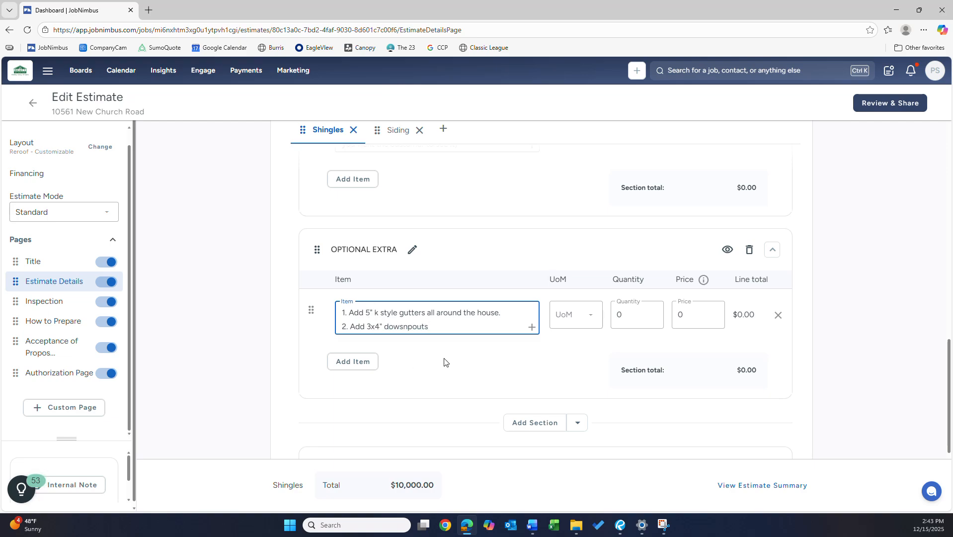
key(Return)
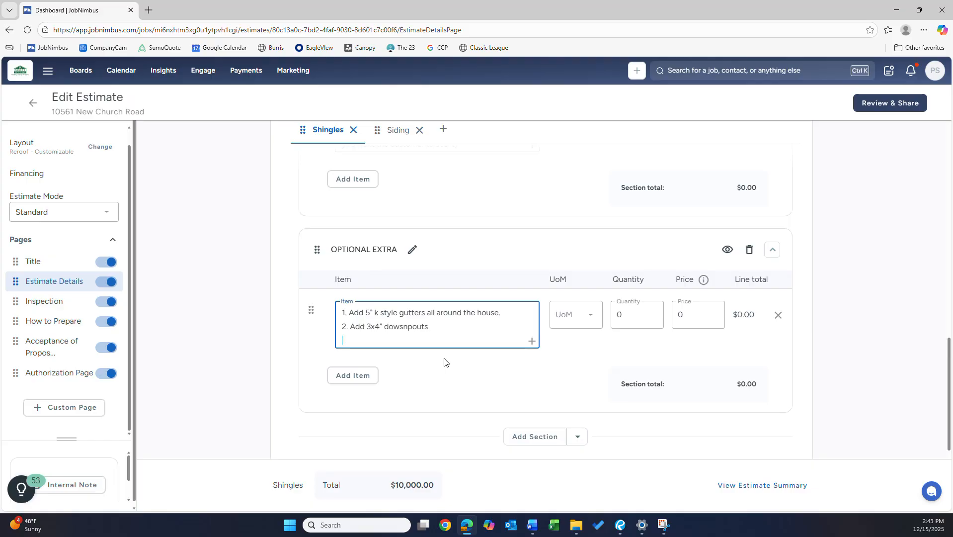
text(EXTRA PRICE: $1,000.00)
click(445, 362)
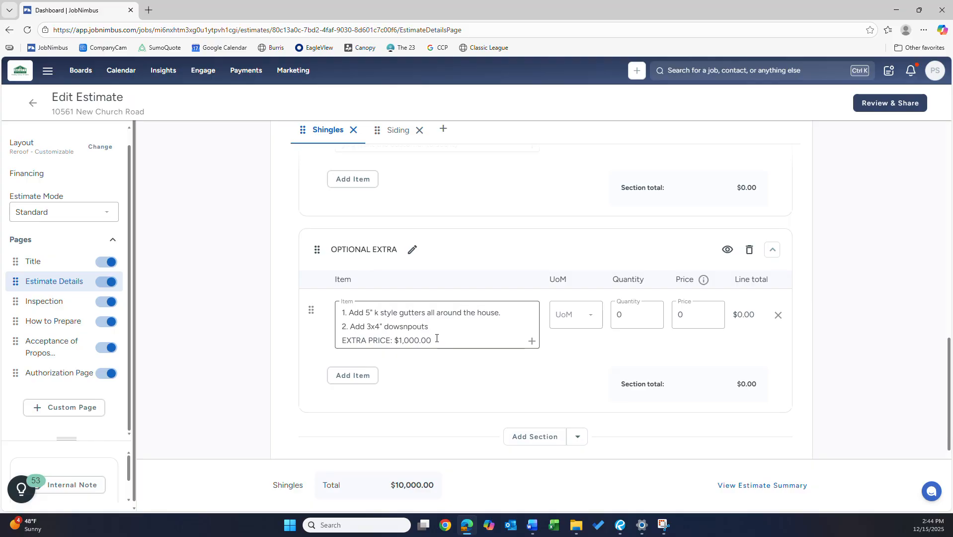
Move the OPTIONAL EXTRA section above General Information, directly after Scope of Work
scroll(472, 268, up, 1)
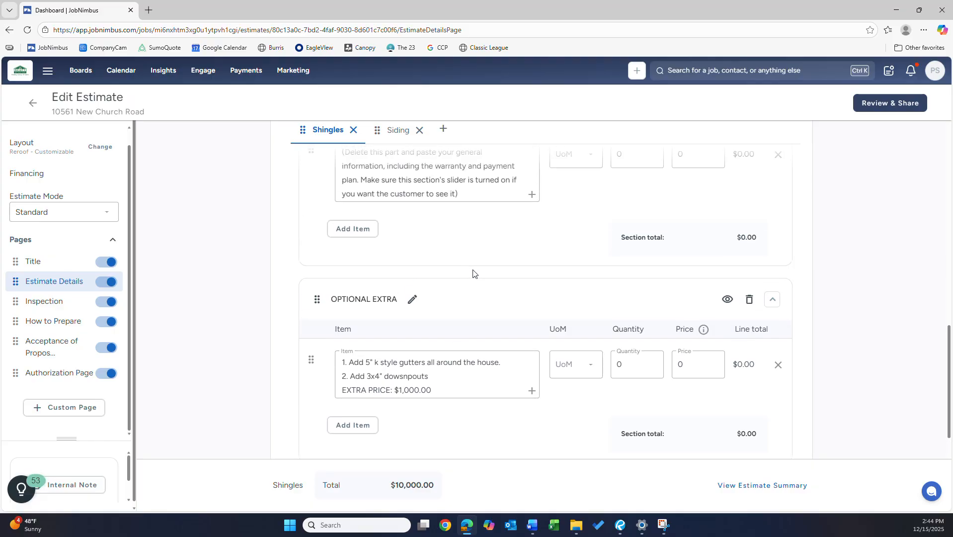
scroll(468, 262, down, 2)
scroll(466, 275, up, 3)
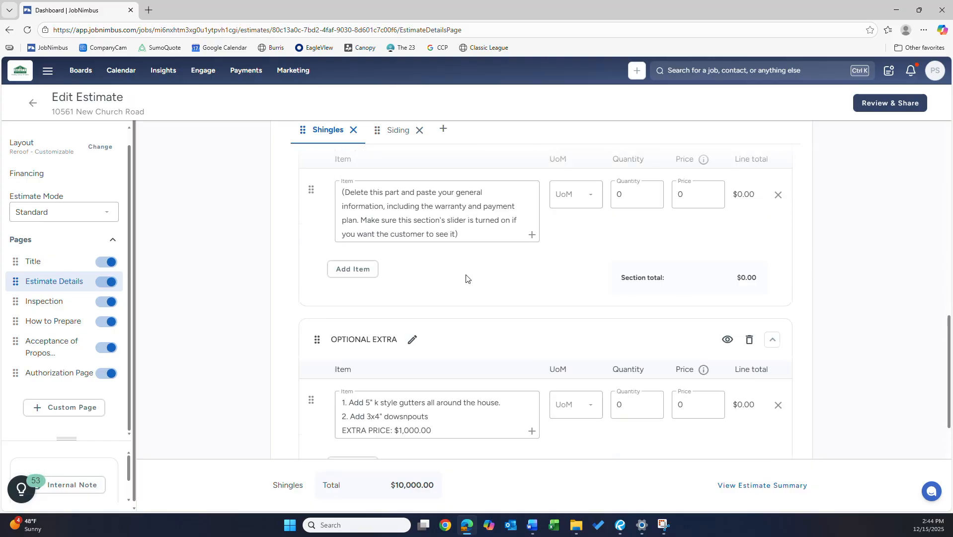
scroll(463, 277, down, 2)
drag(316, 251, 320, 175)
Preview the Estimate Details page to check how the Shingles sections, including OPTIONAL EXTRA, appear to the customer
scroll(387, 289, up, 15)
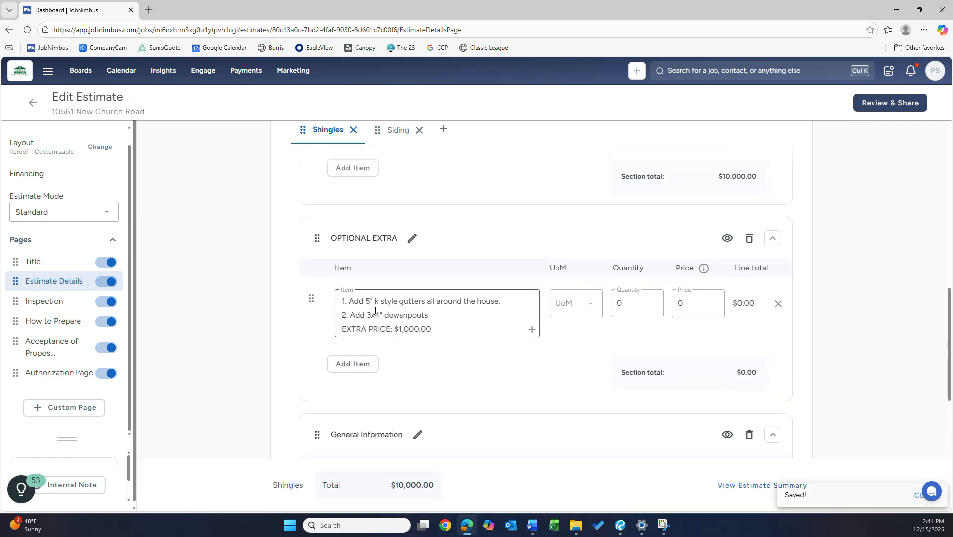
scroll(437, 291, down, 3)
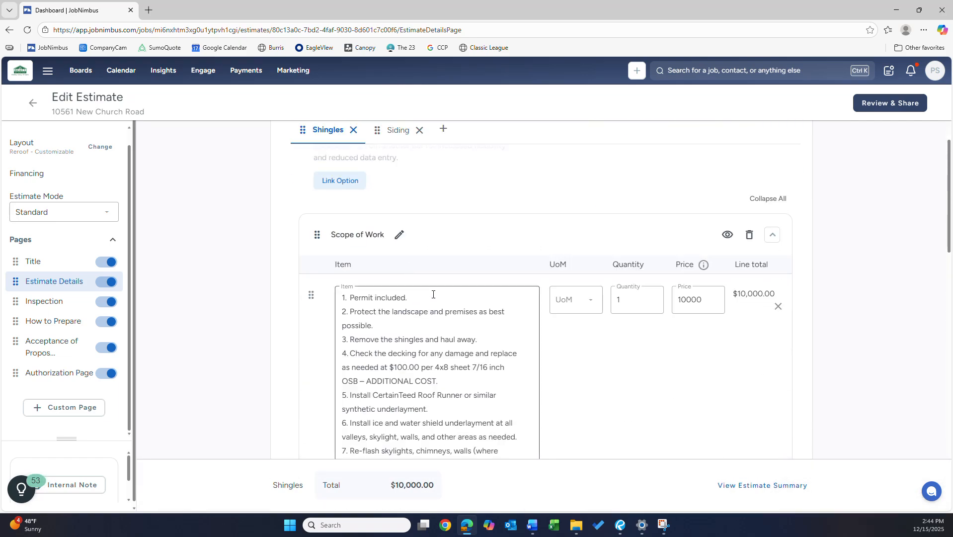
scroll(449, 283, up, 1)
scroll(473, 281, down, 5)
scroll(473, 281, down, 3)
scroll(520, 302, up, 10)
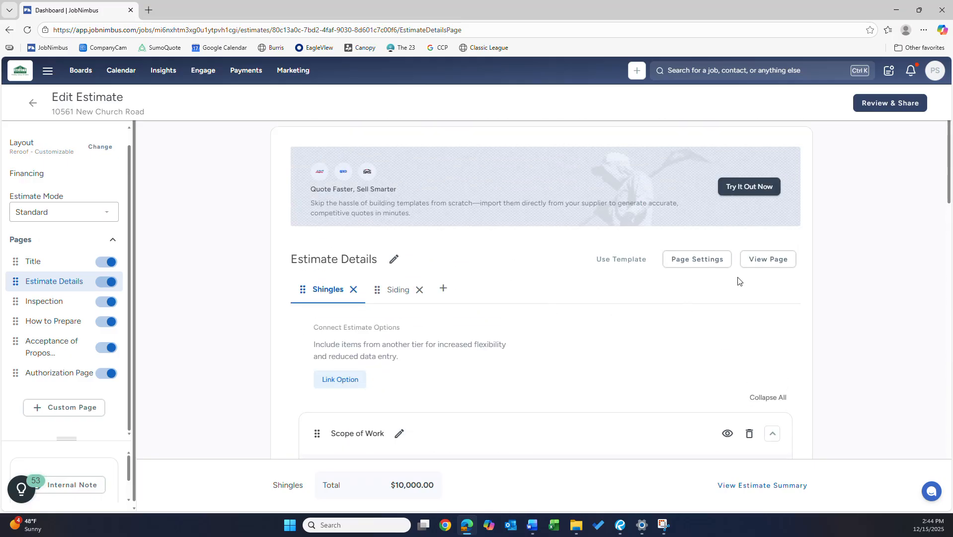
click(768, 265)
scroll(409, 298, down, 3)
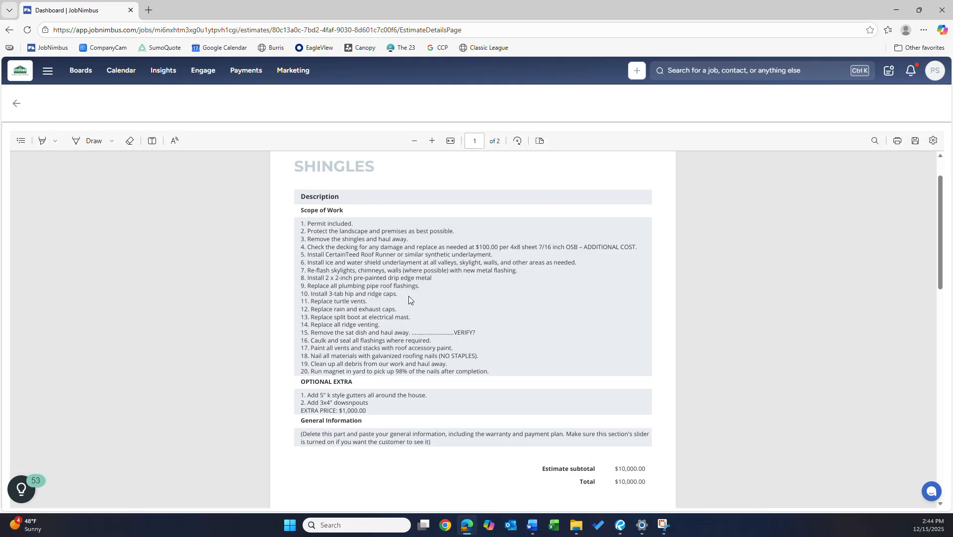
scroll(409, 279, up, 2)
drag(299, 382, 359, 383)
right_click(359, 382)
click(371, 412)
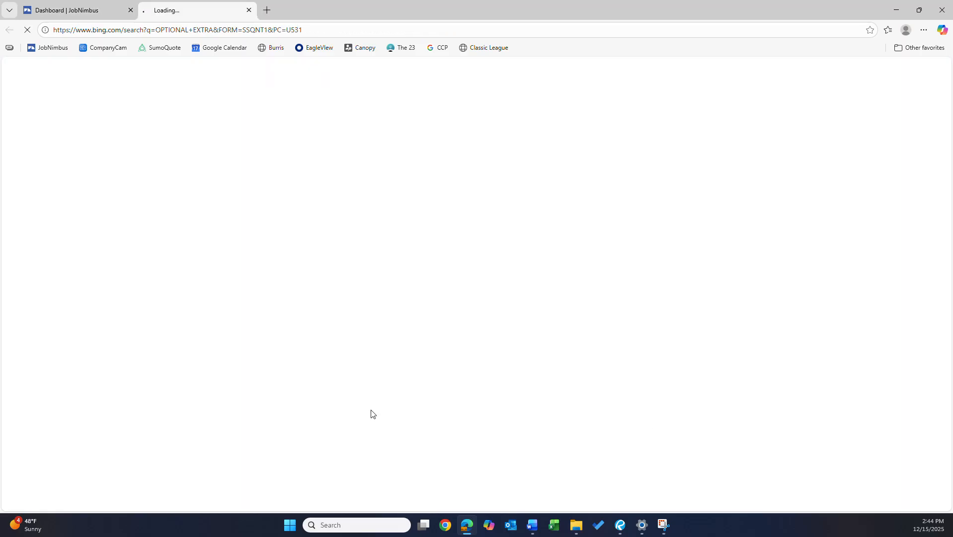
click(249, 10)
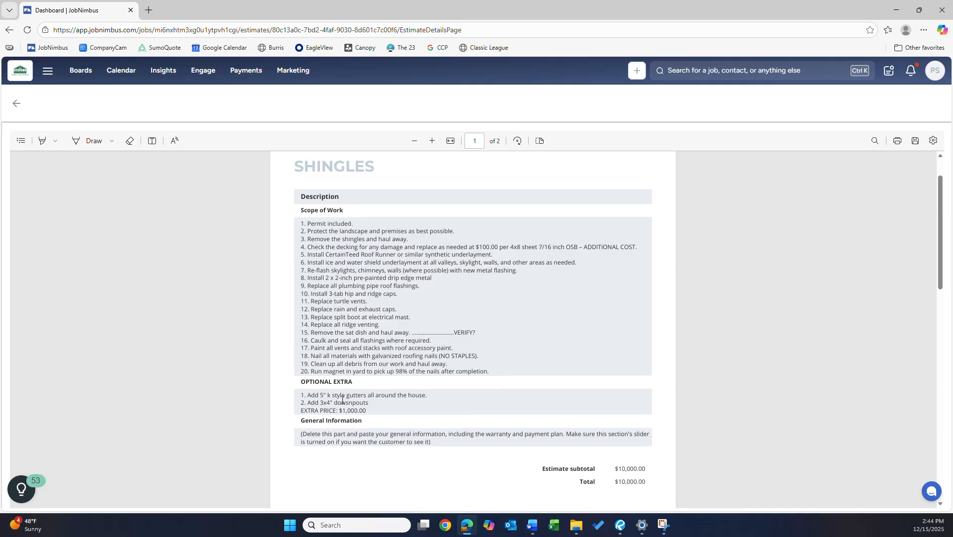
Compare the OPTIONAL EXTRA text with the estimate subtotal and total in the Shingles preview, and return to the estimate editor
scroll(342, 400, down, 1)
drag(367, 362, 297, 362)
click(637, 425)
drag(642, 418, 611, 419)
click(578, 407)
click(16, 103)
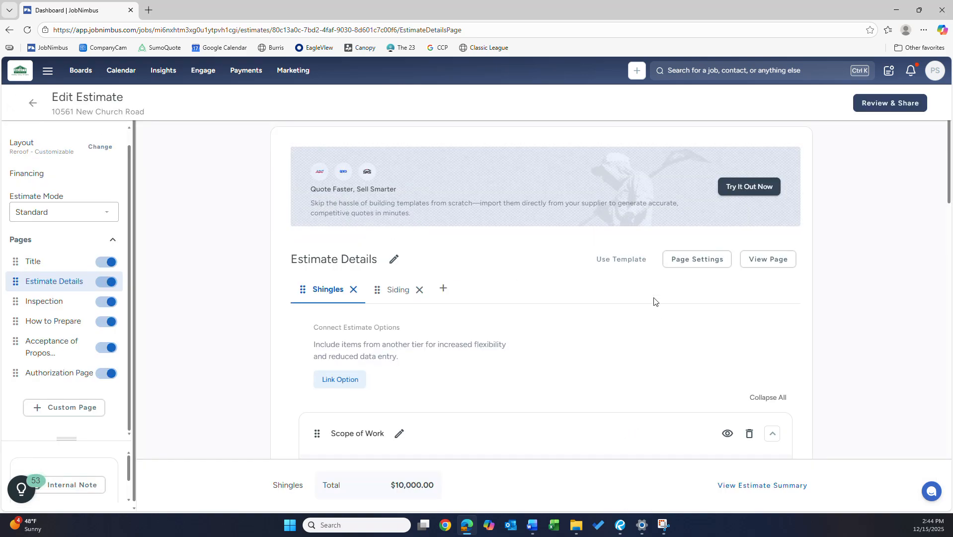
Turn on the Line total PDF display option in the Estimate Details page settings and save the changes
click(697, 260)
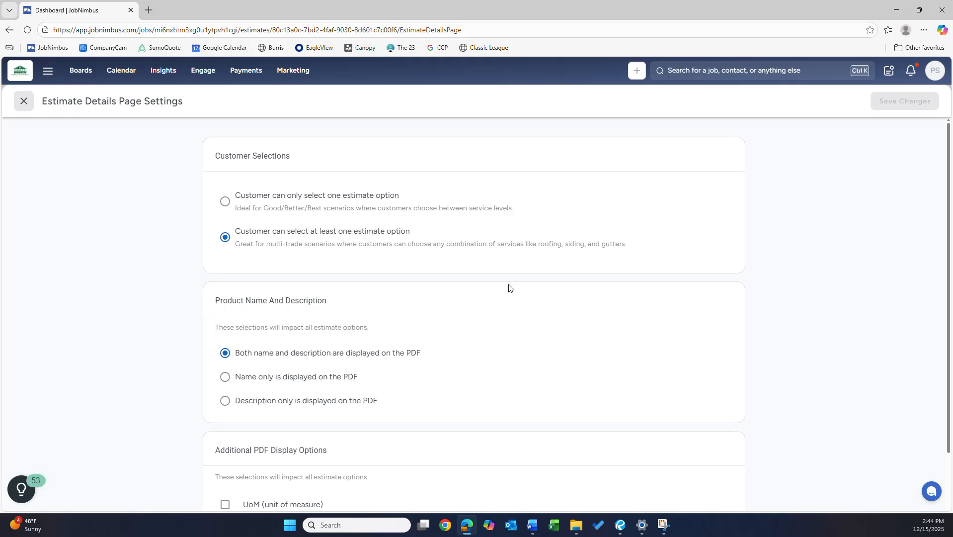
scroll(508, 287, down, 2)
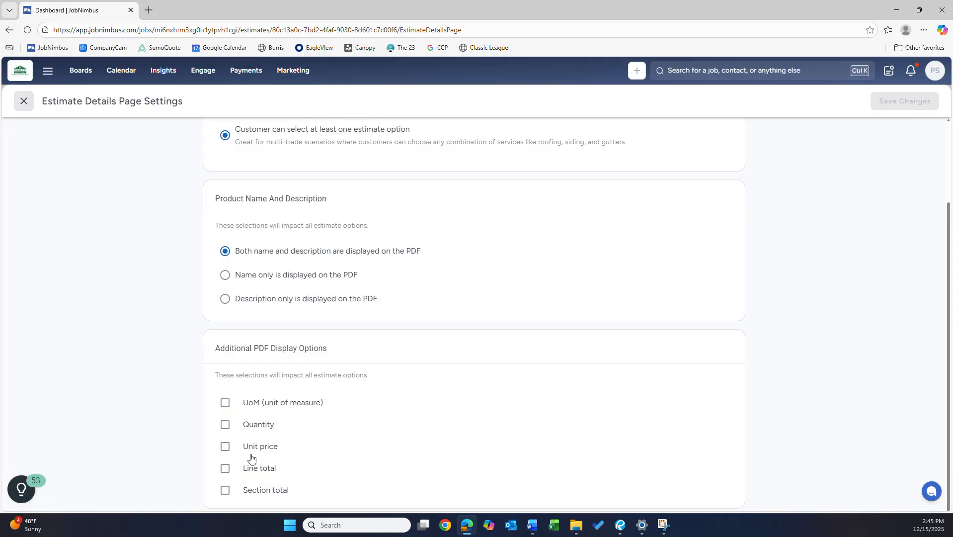
click(226, 468)
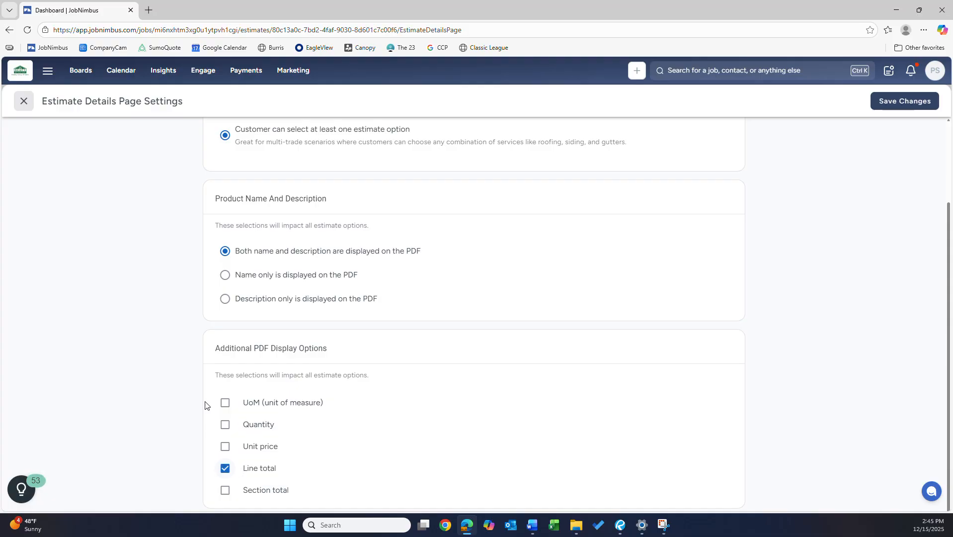
click(891, 102)
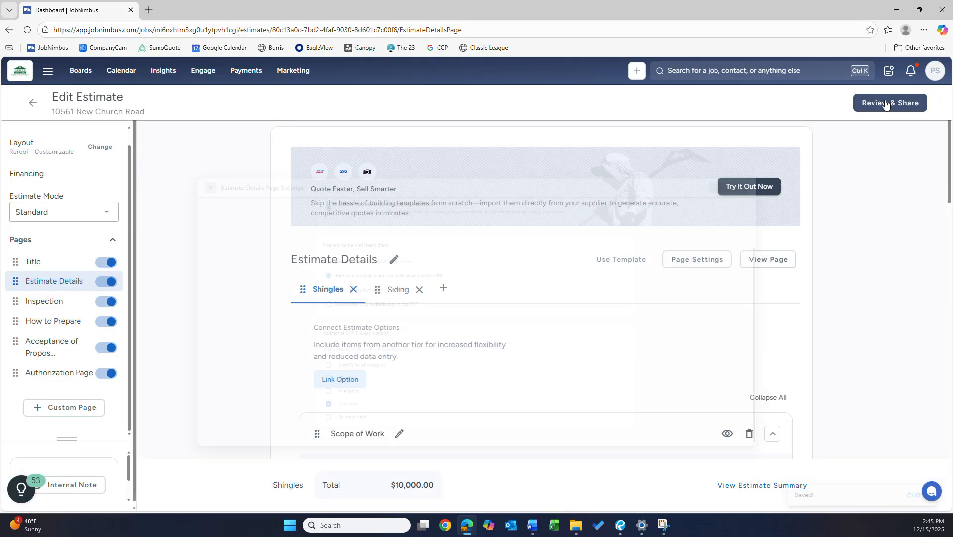
Preview the Estimate Details page to check how line totals appear for Scope of Work and OPTIONAL EXTRA, and return to editing
scroll(516, 290, down, 3)
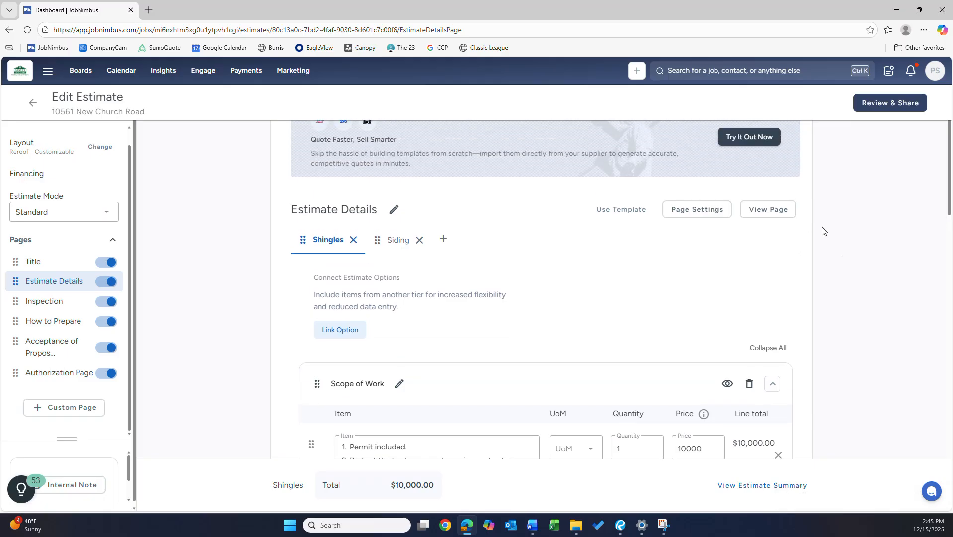
click(758, 210)
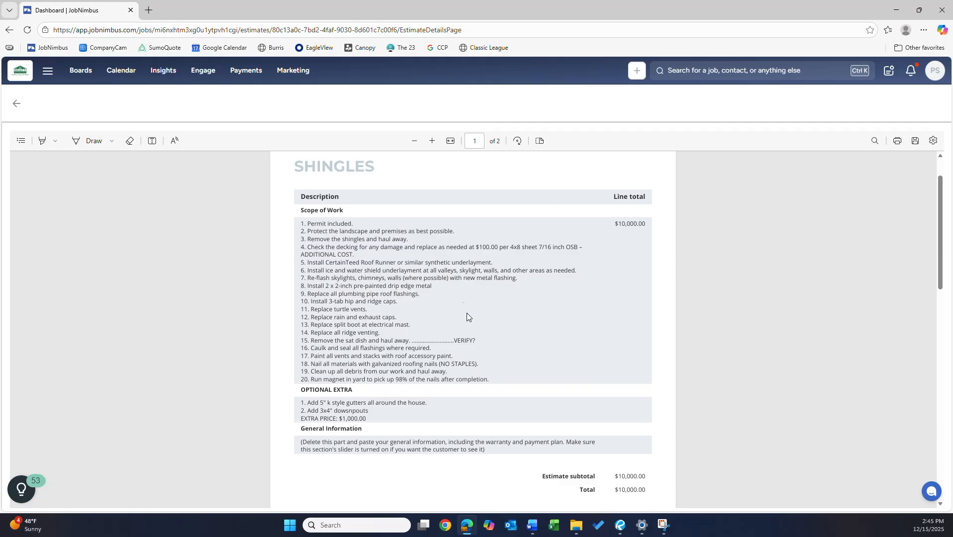
drag(616, 224, 646, 224)
click(625, 228)
mouse_move(370, 417)
mouse_down()
mouse_move(300, 418)
mouse_move(368, 417)
mouse_up()
scroll(374, 417, down, 1)
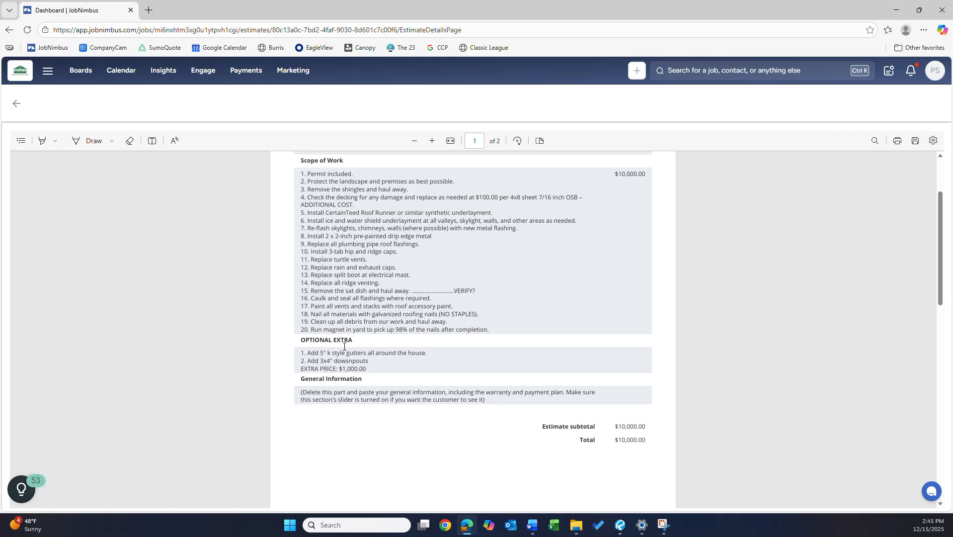
scroll(358, 343, up, 1)
scroll(402, 371, down, 1)
scroll(402, 371, up, 1)
click(17, 103)
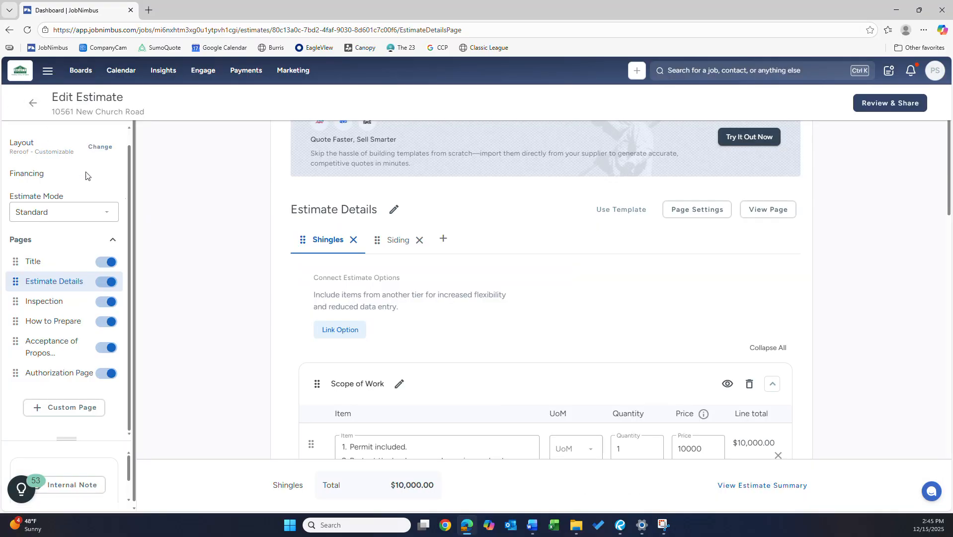
Add a section named "Optional Extra" below the existing scope section in the Siding option
scroll(495, 360, down, 1)
click(396, 190)
scroll(438, 304, down, 5)
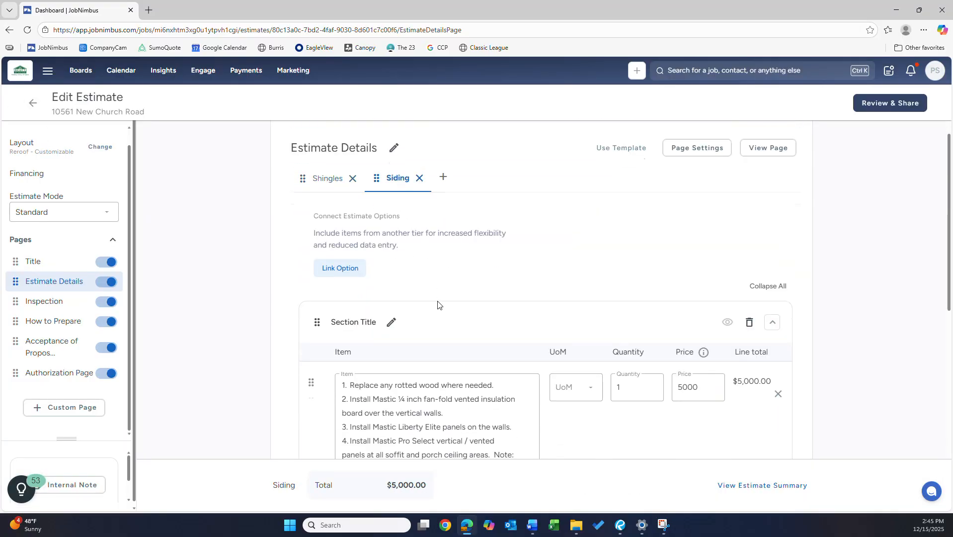
scroll(519, 333, down, 3)
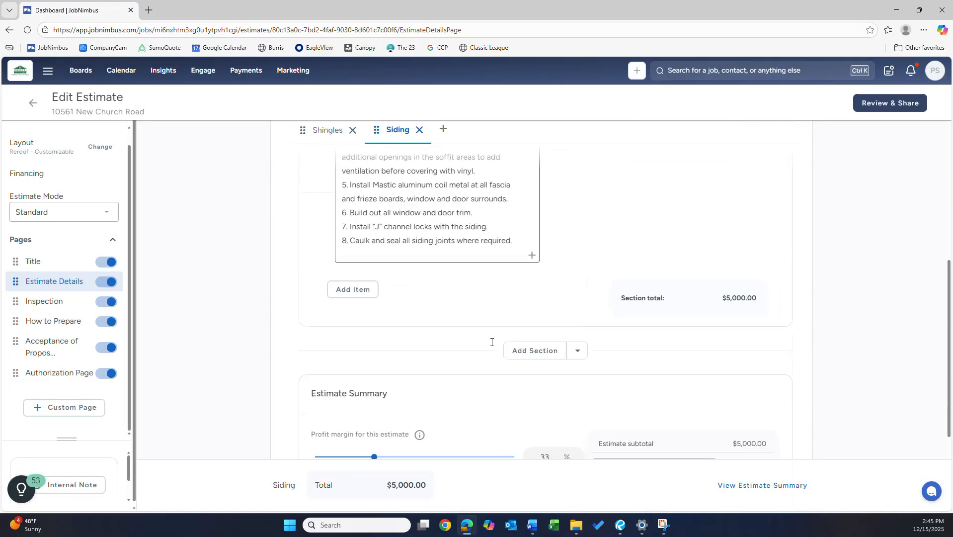
click(527, 294)
triple_click(372, 299)
text(Optional Extra)
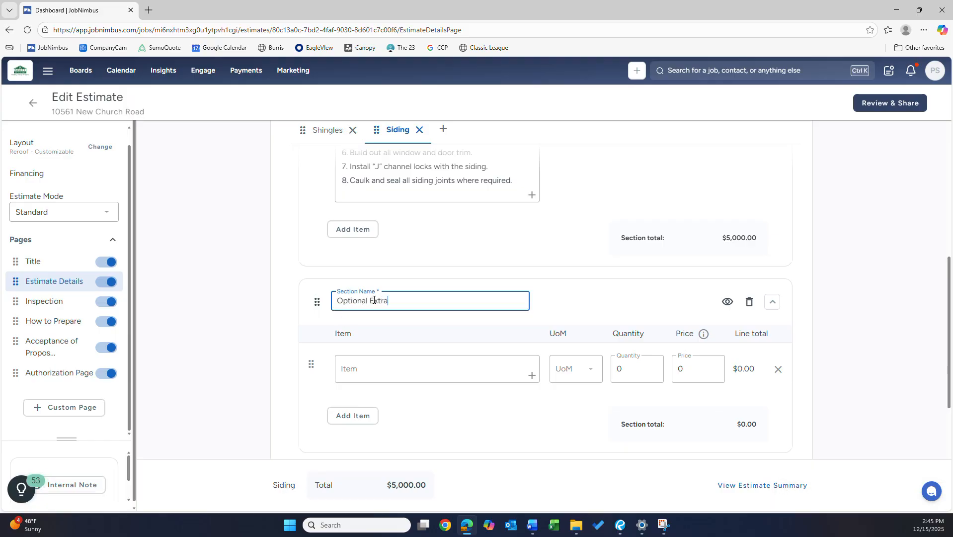
key(Return)
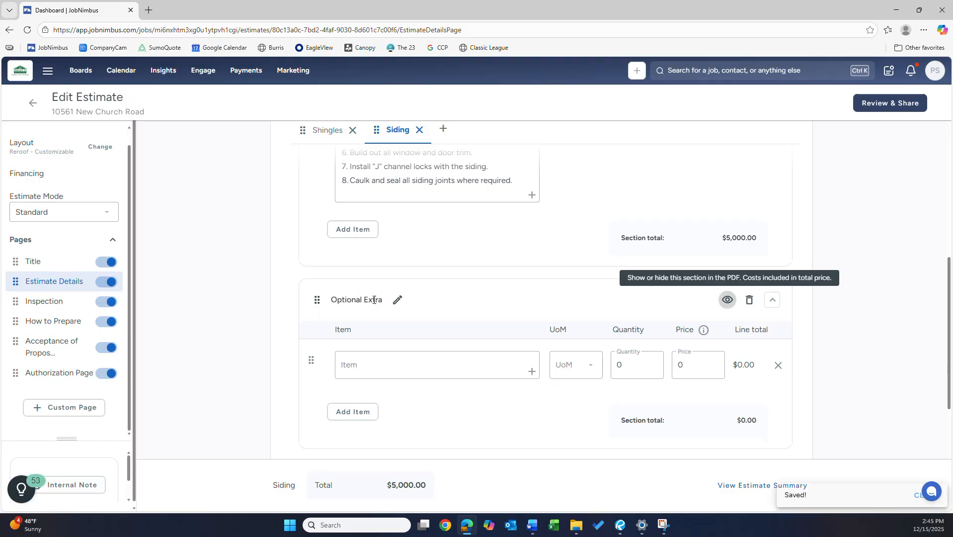
Enter "Paint the hjouse" and "EXTRA PRICE: $2,000" as two lines in the item of the Siding option's Optional Extra section
click(396, 367)
text(Pa)
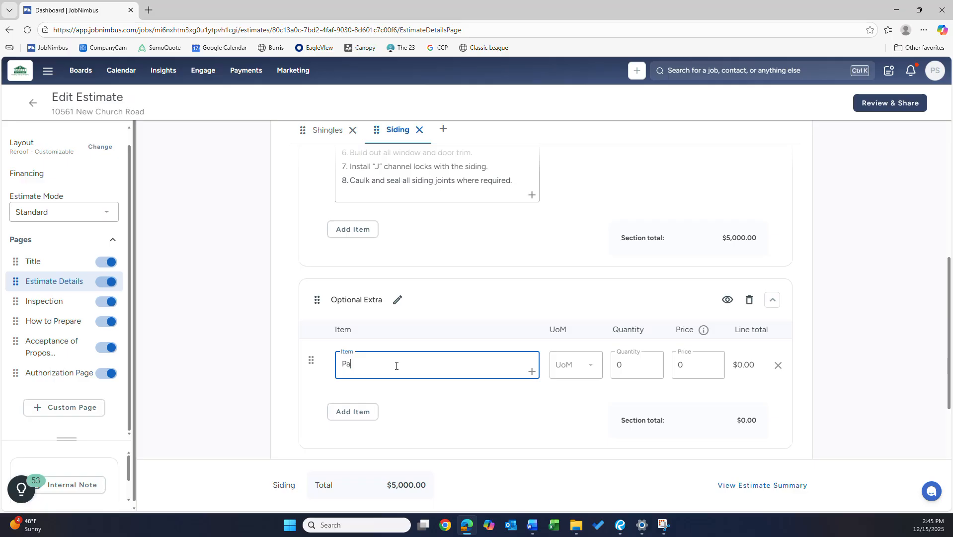
text(int the hjouse)
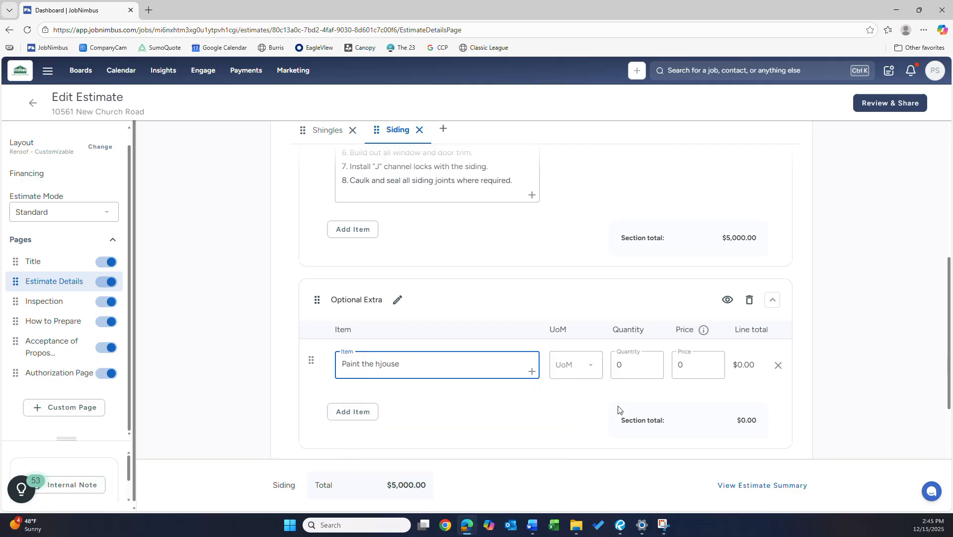
click(631, 364)
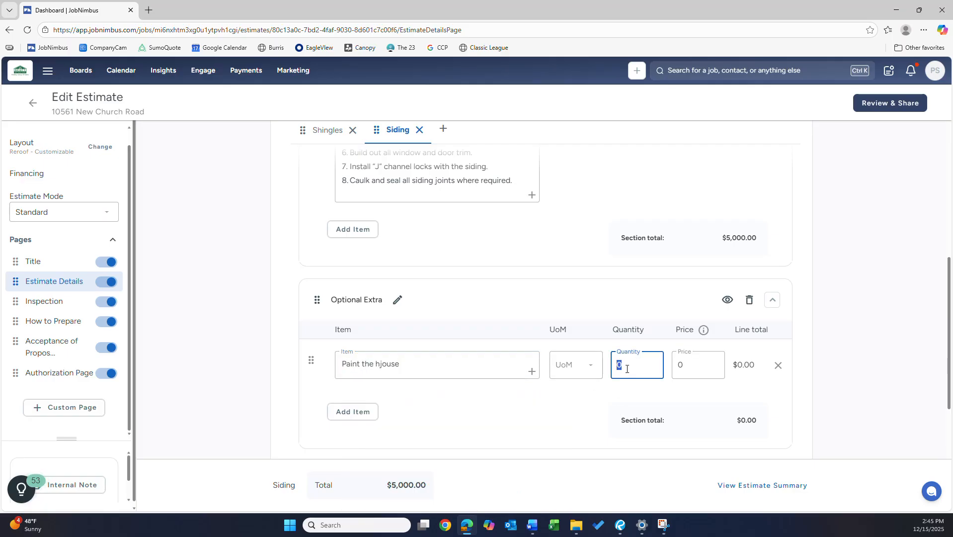
click(466, 361)
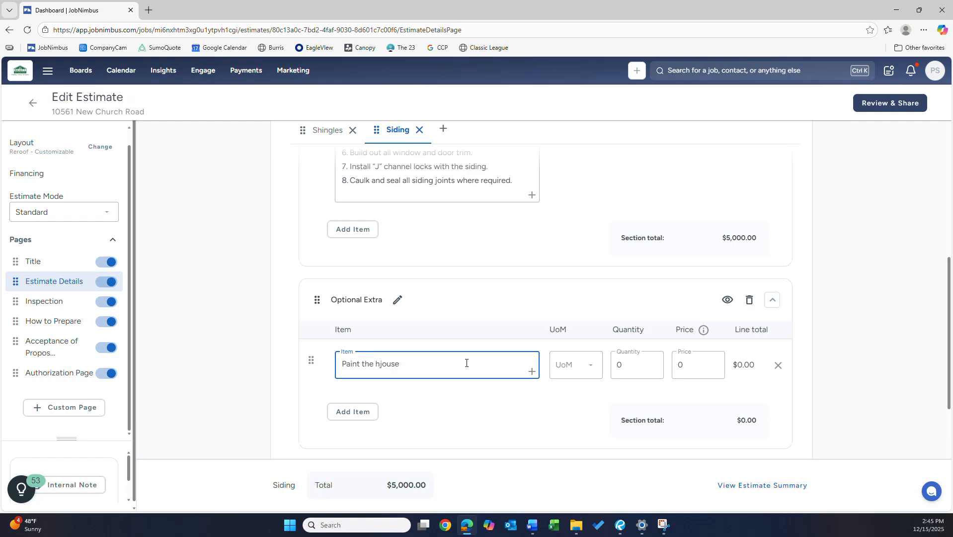
key(Return)
text(EXTRA PRICE )
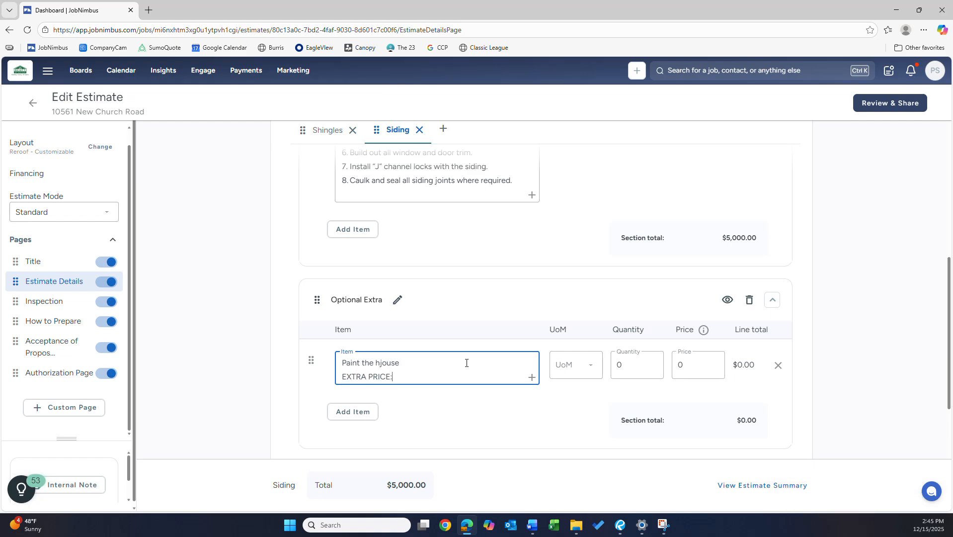
text( %)
key(BackSpace)
text($2,000)
click(436, 288)
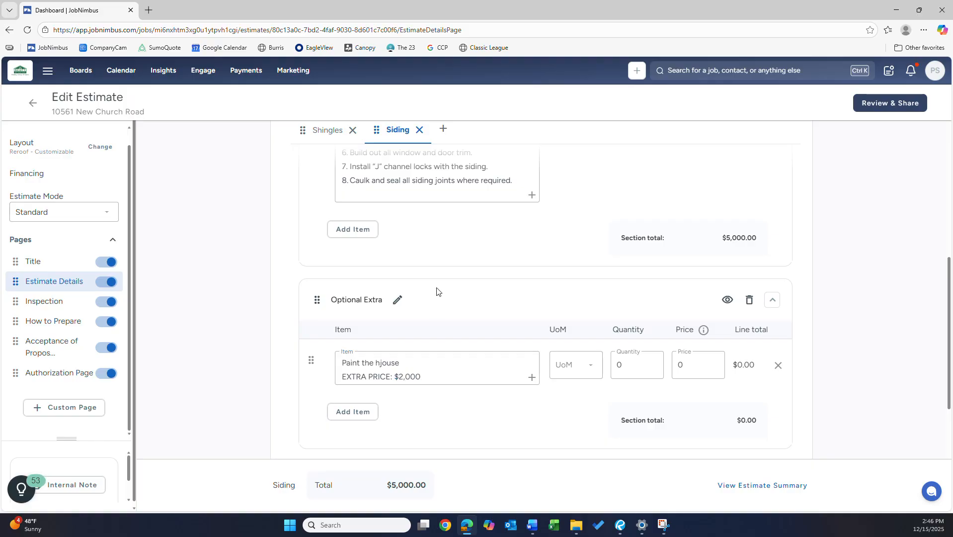
Review the full estimate document's Shingles and Siding pages with their optional extras, and go back to the Siding option's Optional Extra section
scroll(437, 291, up, 1)
scroll(454, 303, up, 10)
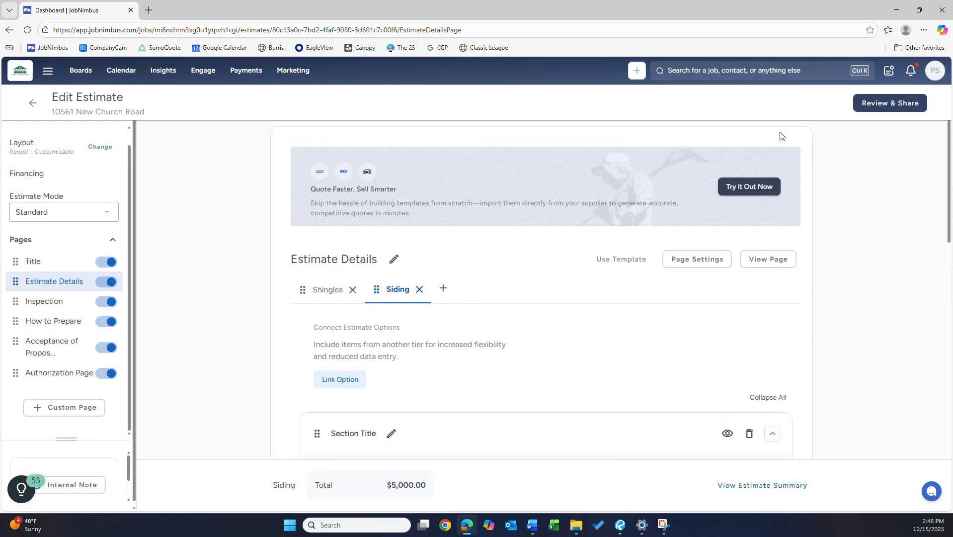
click(888, 105)
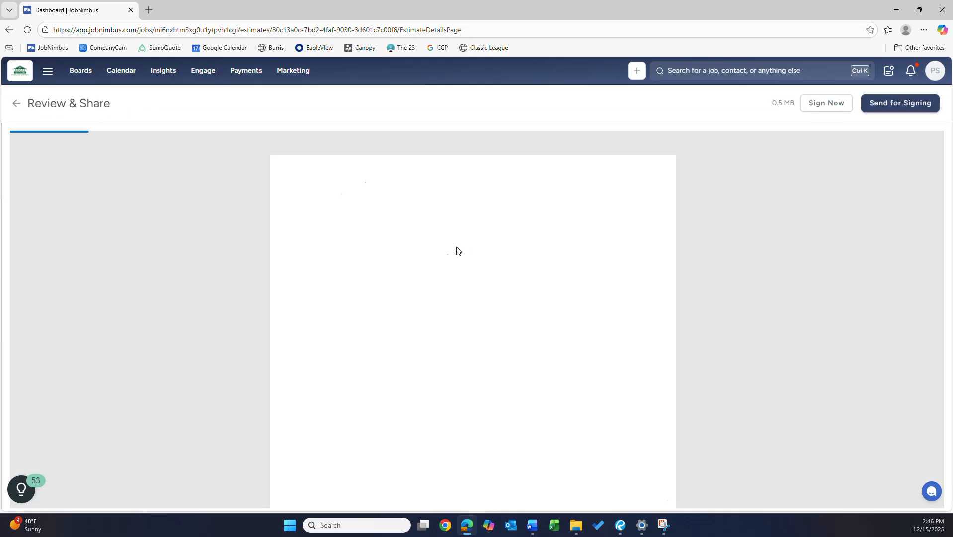
scroll(424, 261, down, 9)
scroll(423, 260, down, 1)
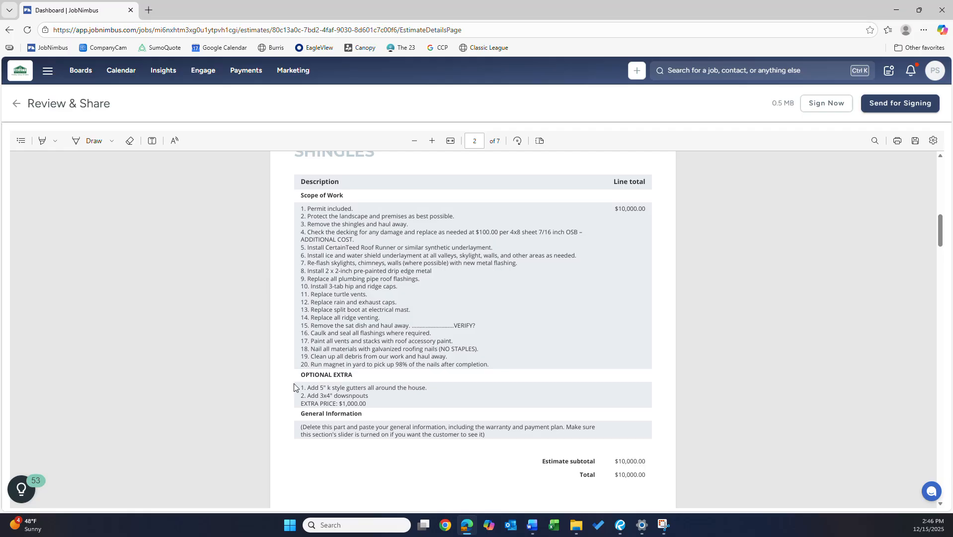
scroll(335, 393, down, 8)
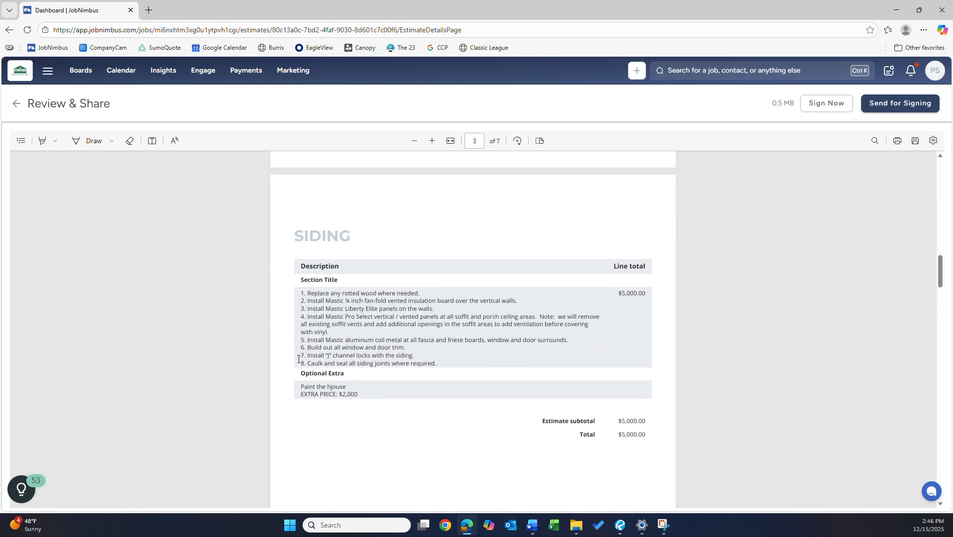
scroll(348, 385, down, 3)
scroll(298, 323, up, 1)
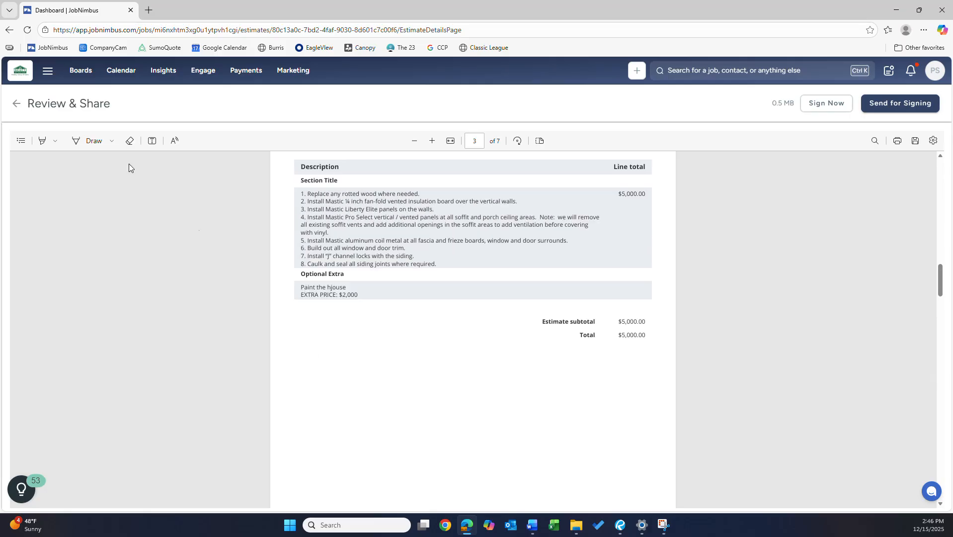
click(13, 110)
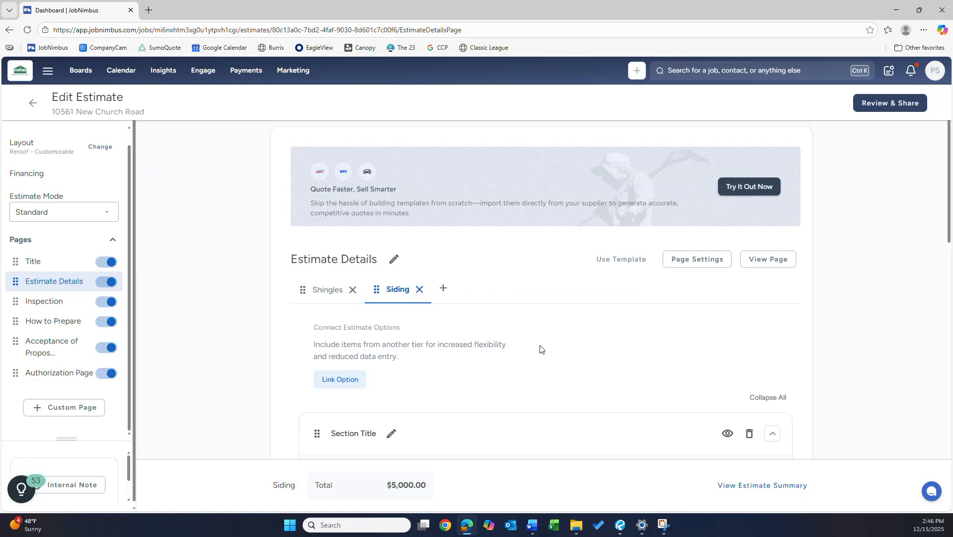
scroll(442, 314, down, 2)
scroll(442, 314, down, 8)
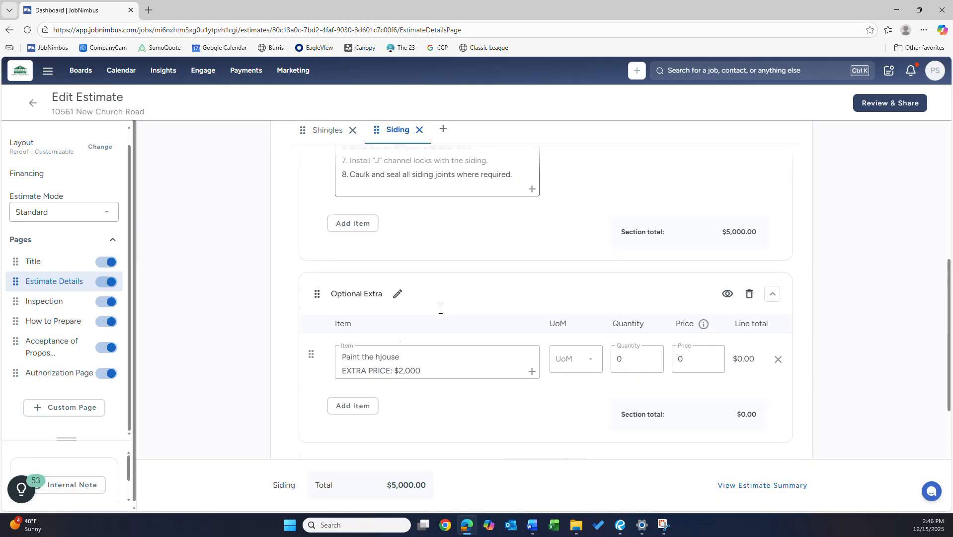
scroll(441, 310, up, 1)
Add a "Gutters" item to the Upgrades on the Authorization Page with quantity 1 and price 1000
click(62, 377)
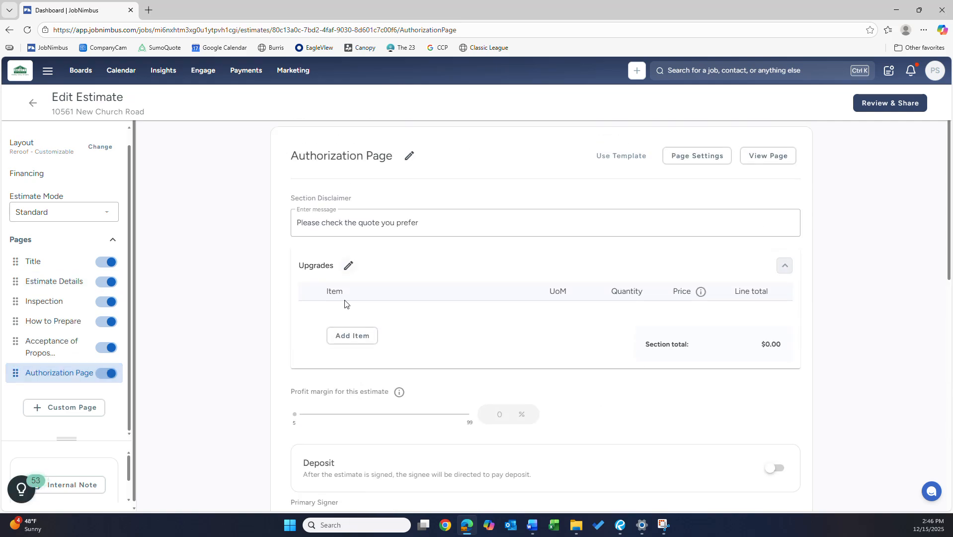
click(356, 341)
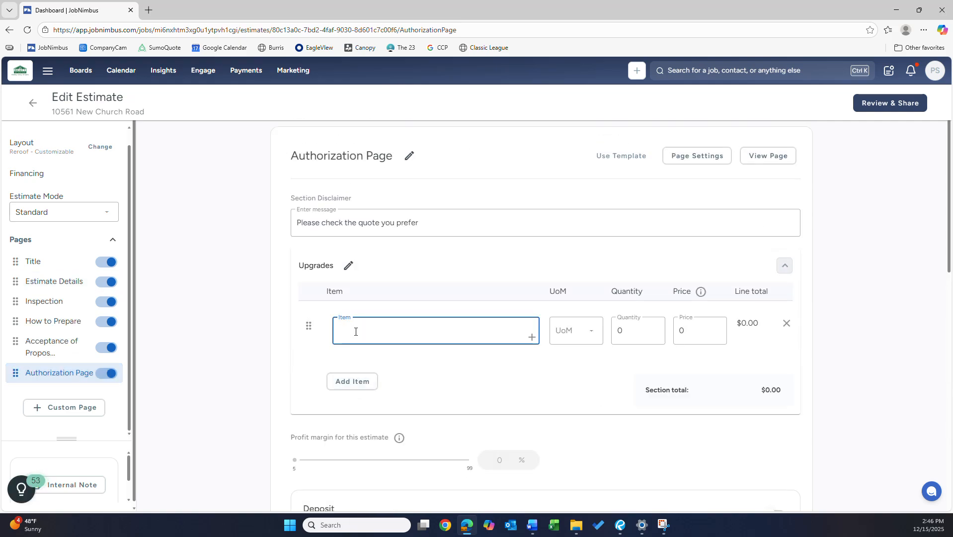
text(Gutters)
click(634, 330)
text(1)
click(689, 330)
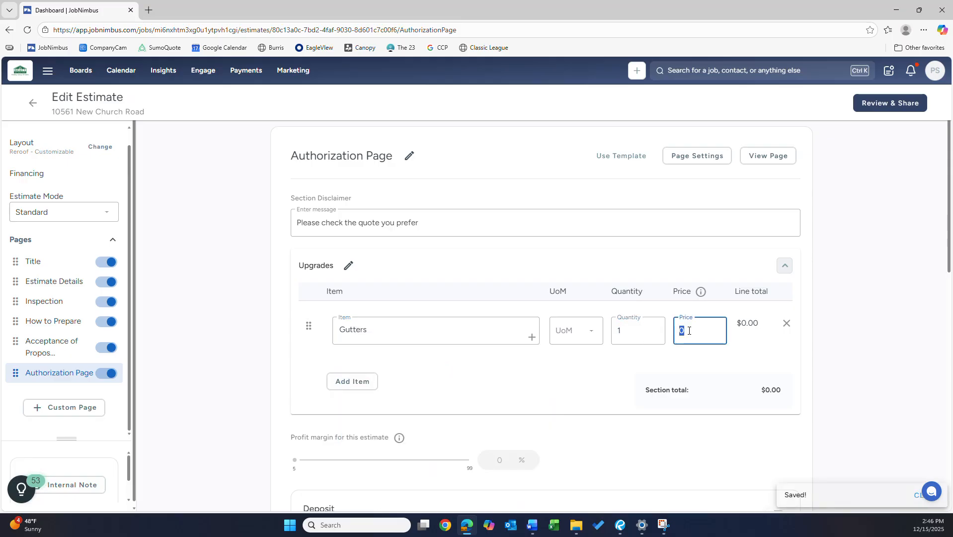
text(1000)
click(615, 362)
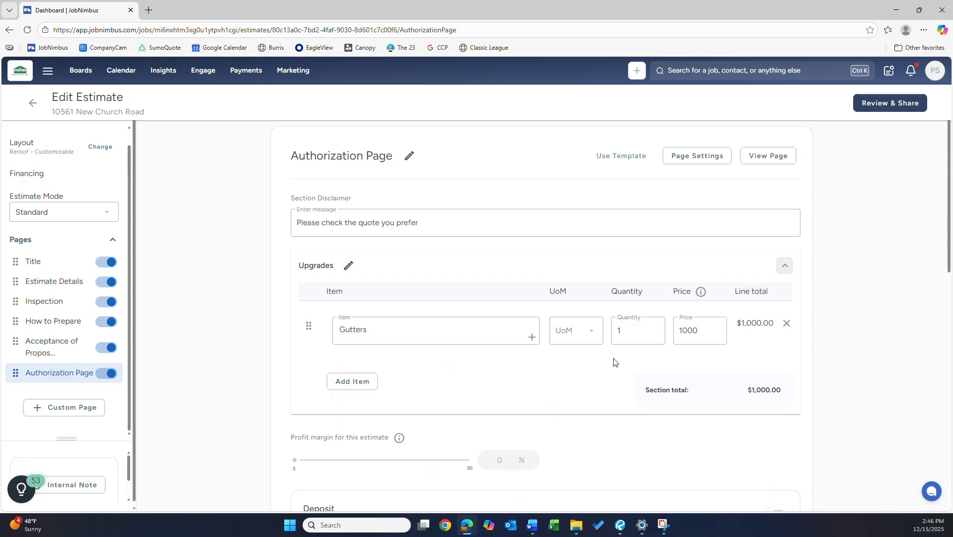
Add a "Paint" item to the Upgrades on the Authorization Page with quantity 1 and price 2000
click(353, 381)
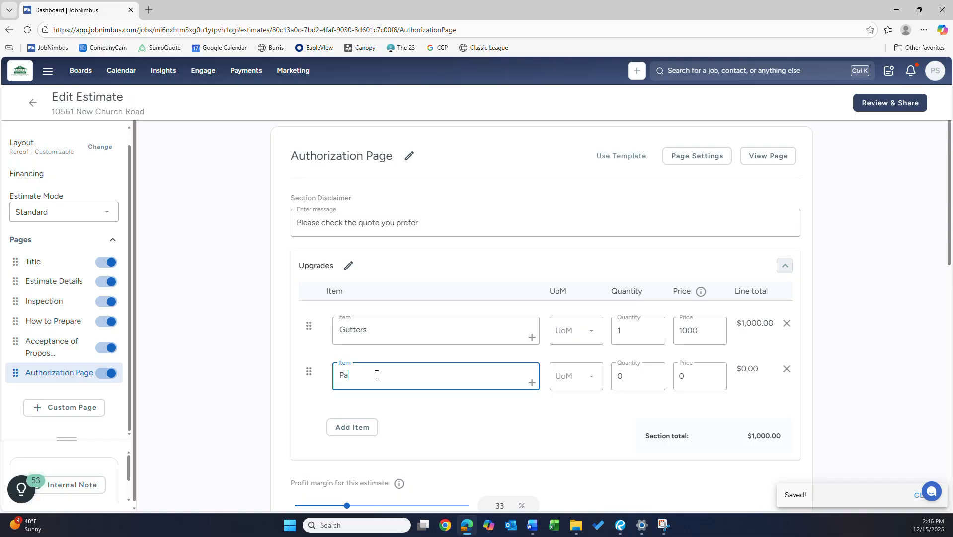
text(Paint)
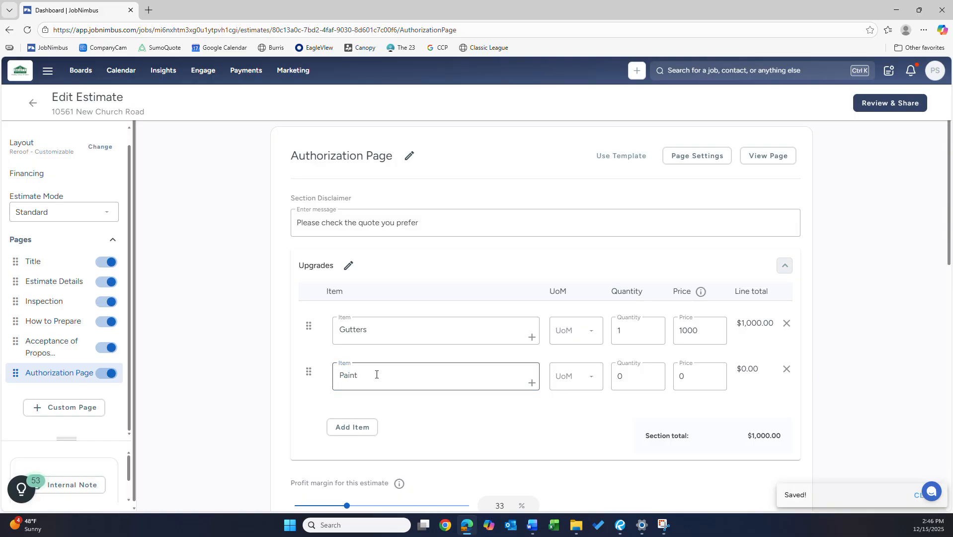
click(643, 374)
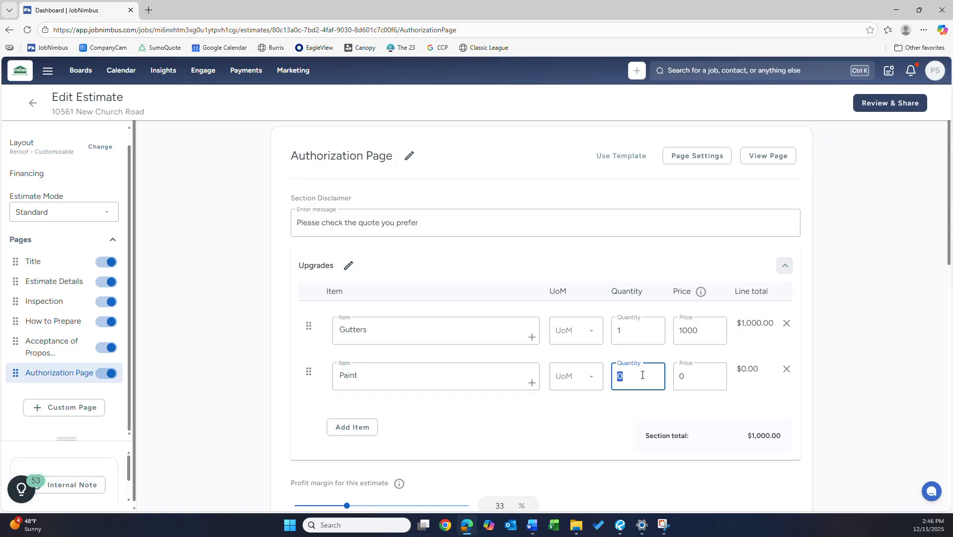
text(1)
click(701, 380)
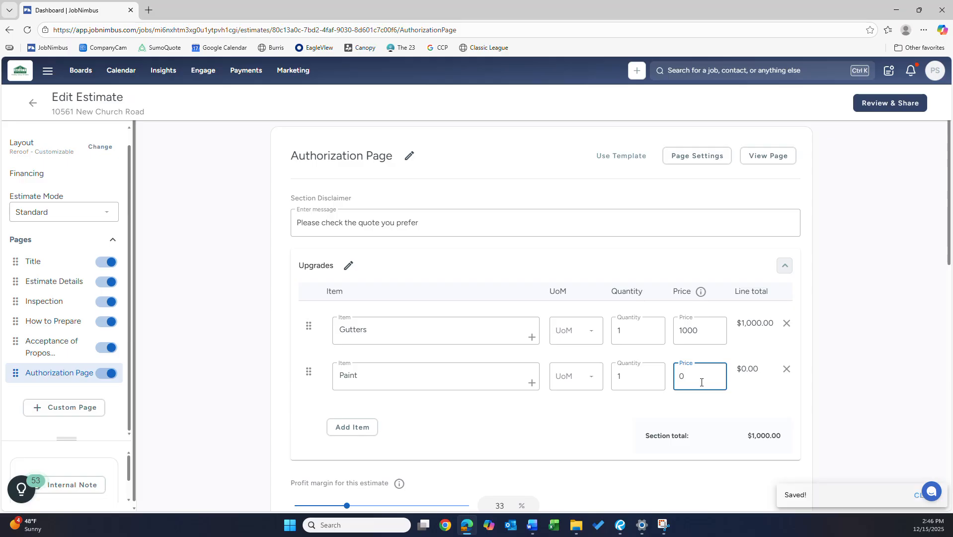
key(BackSpace)
text(2000)
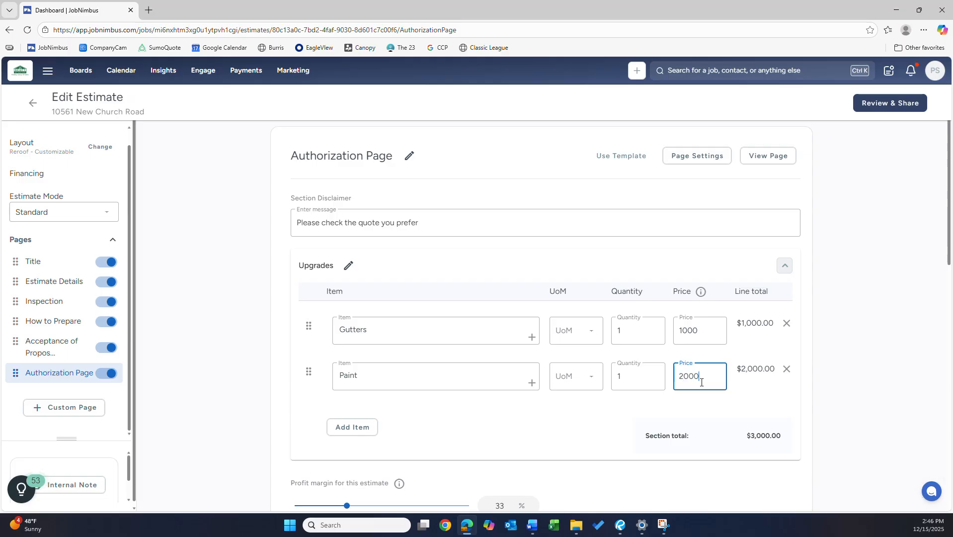
Review the Authorization Page with its upgrades in the estimate document, and return to editing the estimate
click(602, 412)
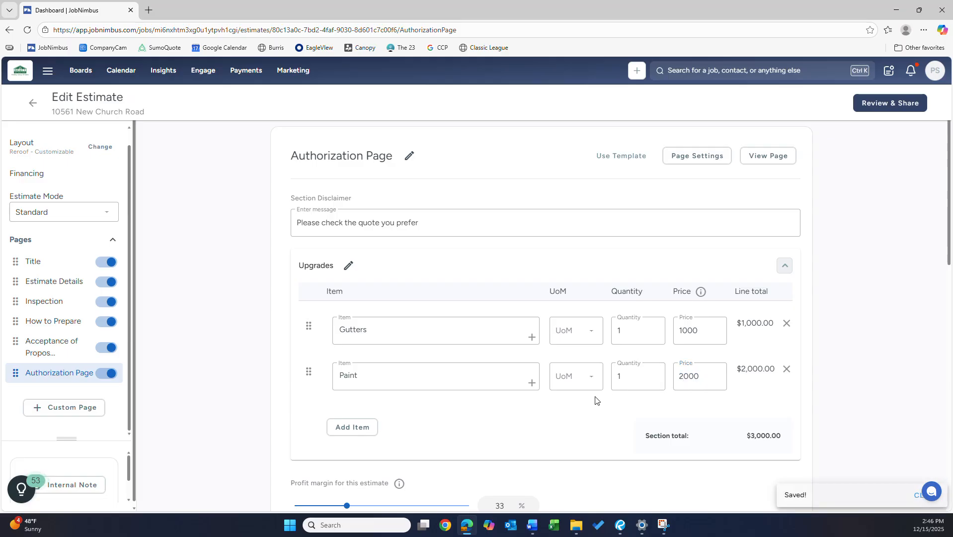
click(872, 103)
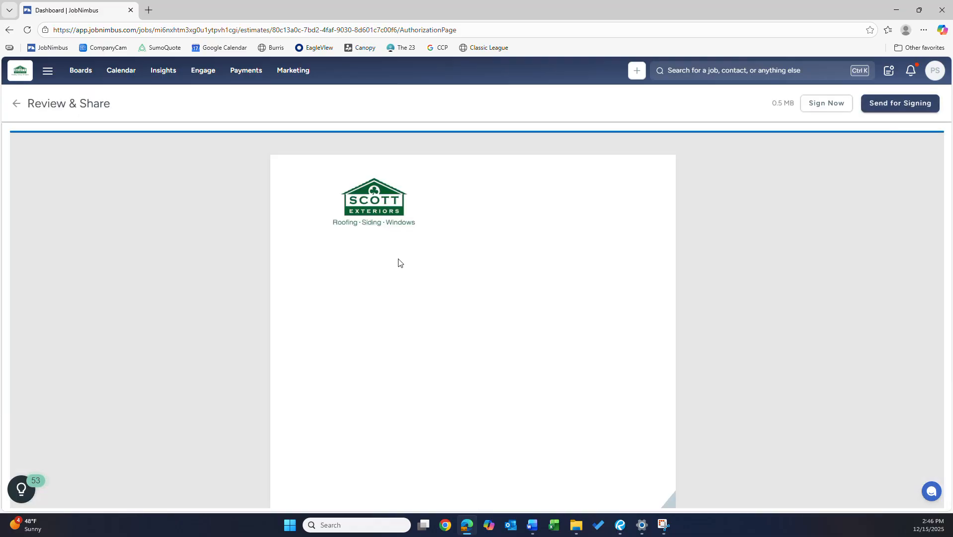
scroll(399, 262, down, 20)
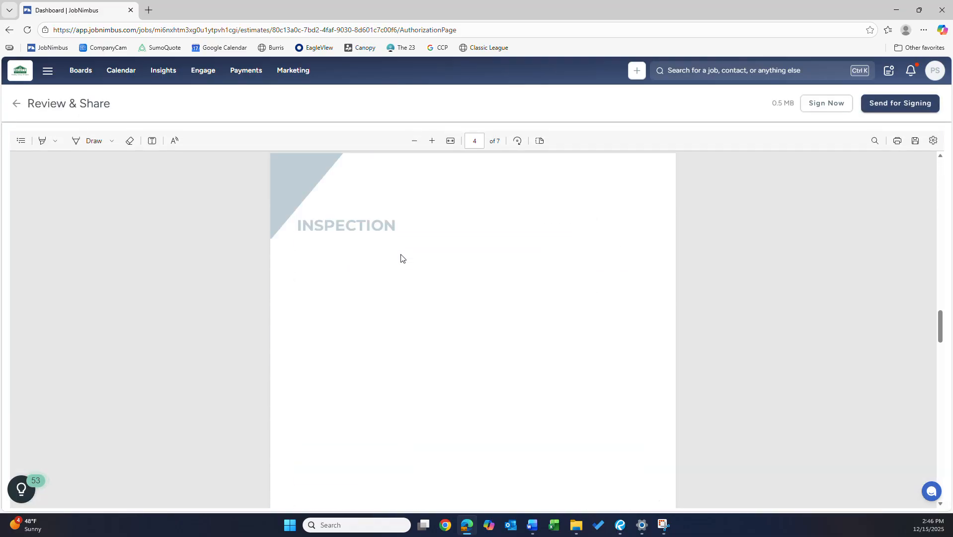
scroll(402, 258, down, 20)
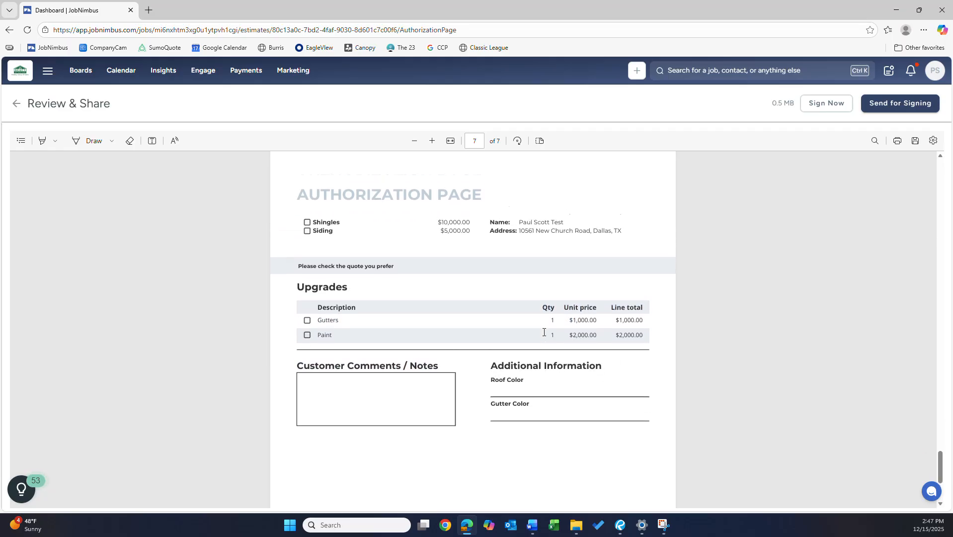
click(14, 106)
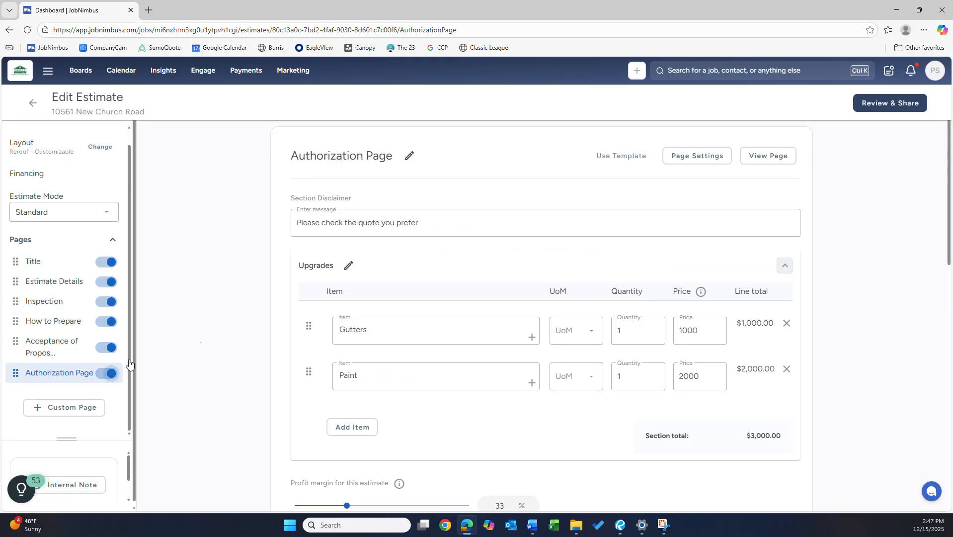
Name the third Additional Information selection on the Authorization Page "Paint Color"
scroll(368, 281, down, 8)
scroll(347, 242, up, 9)
scroll(333, 276, down, 6)
scroll(328, 277, down, 4)
scroll(333, 278, down, 2)
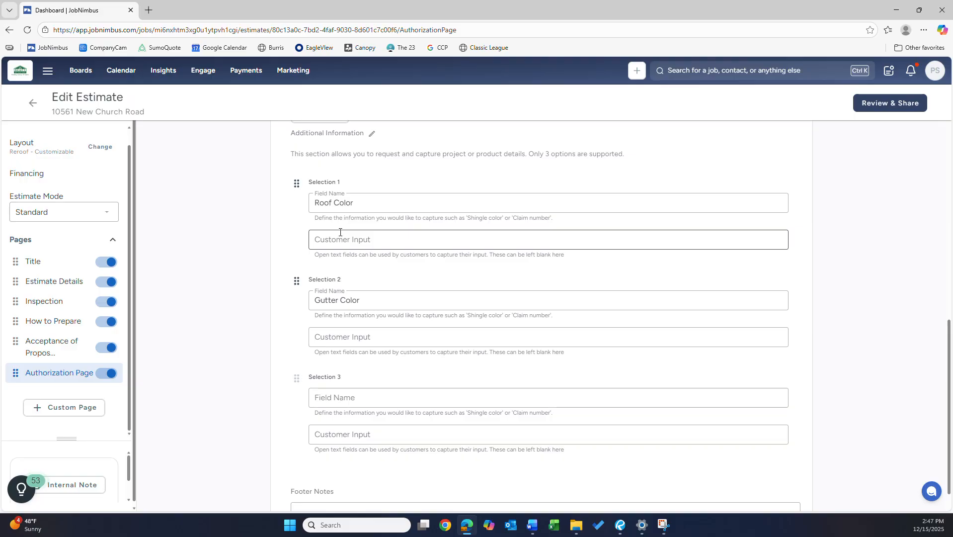
click(347, 396)
text(Paint)
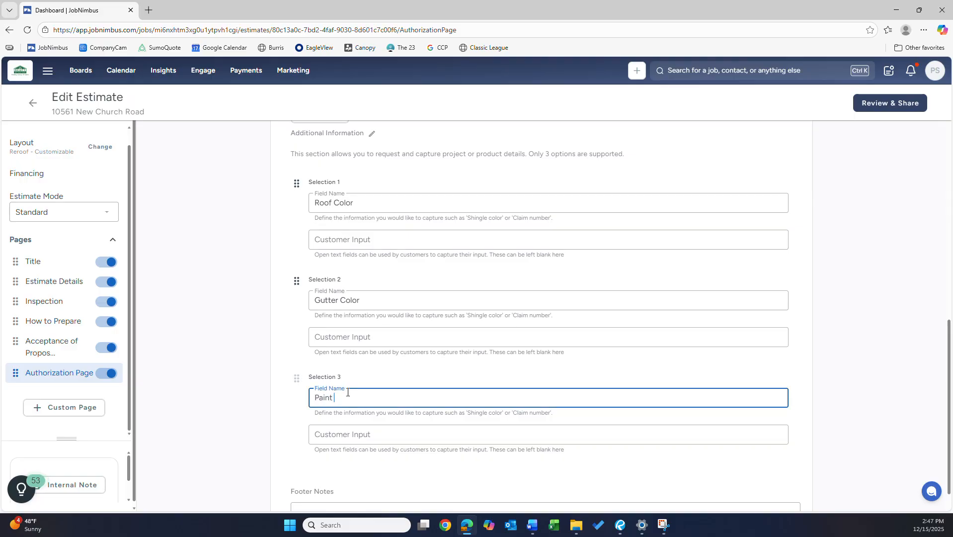
text( Color)
click(407, 383)
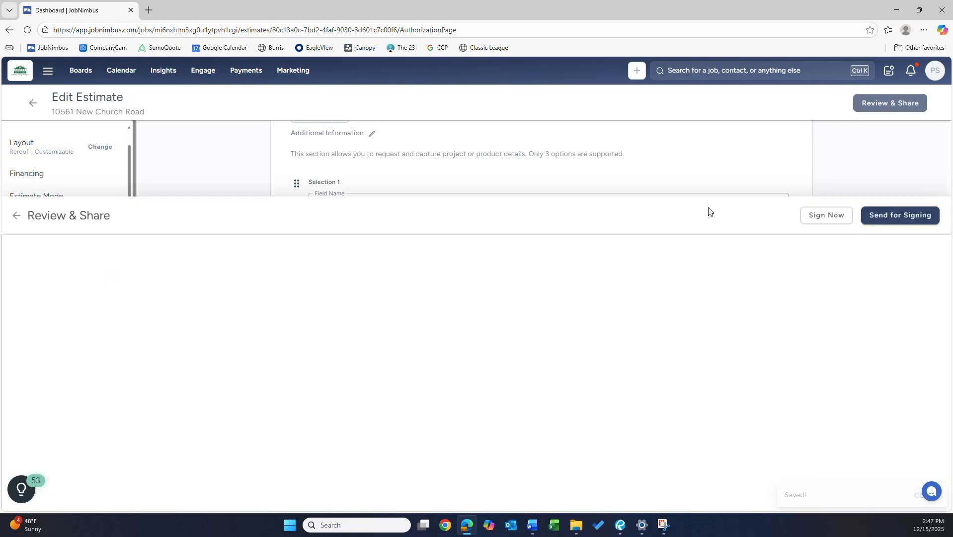
Preview the estimate document again and examine the Authorization Page's quote options, upgrades, comments box, color fields and signature area
click(889, 103)
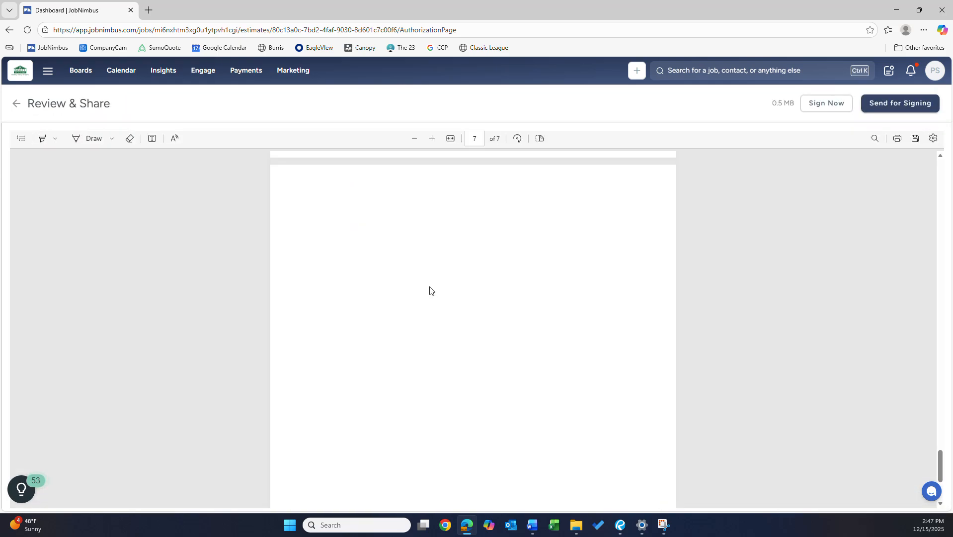
scroll(410, 283, up, 6)
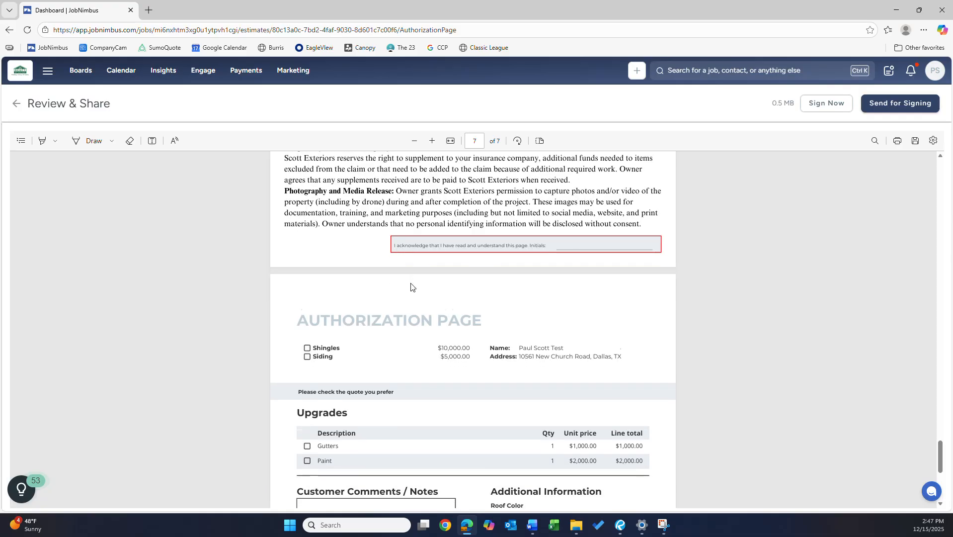
scroll(410, 287, down, 2)
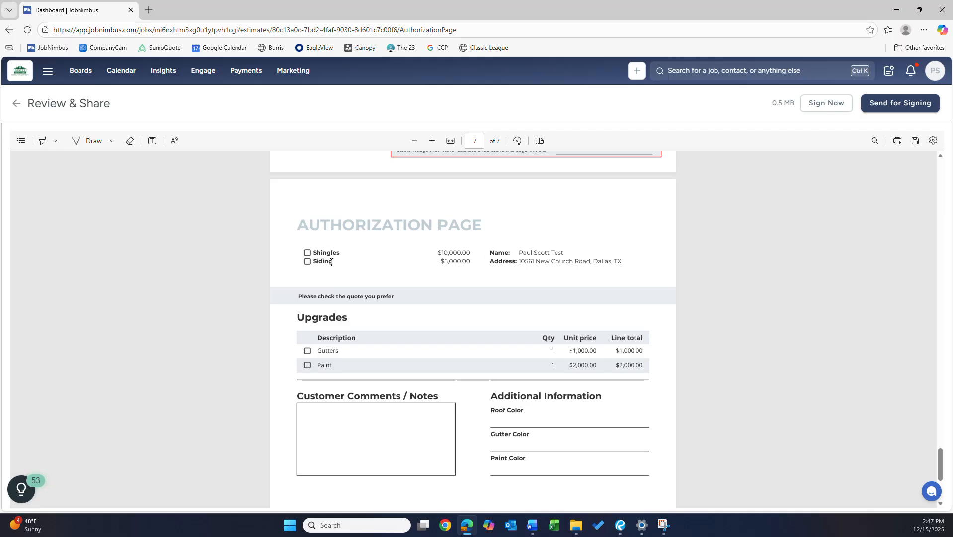
scroll(421, 331, down, 1)
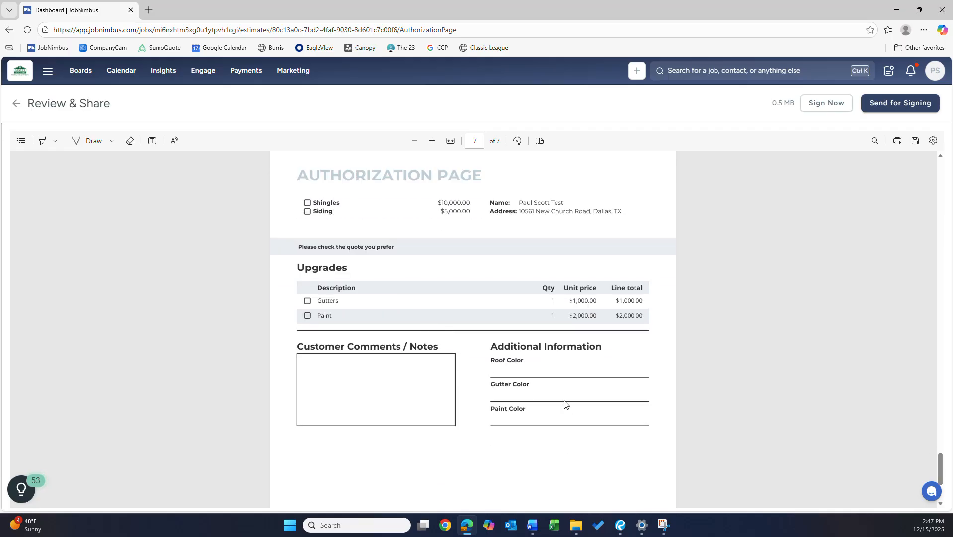
scroll(470, 338, down, 3)
scroll(471, 338, up, 7)
scroll(472, 340, down, 6)
scroll(472, 338, up, 2)
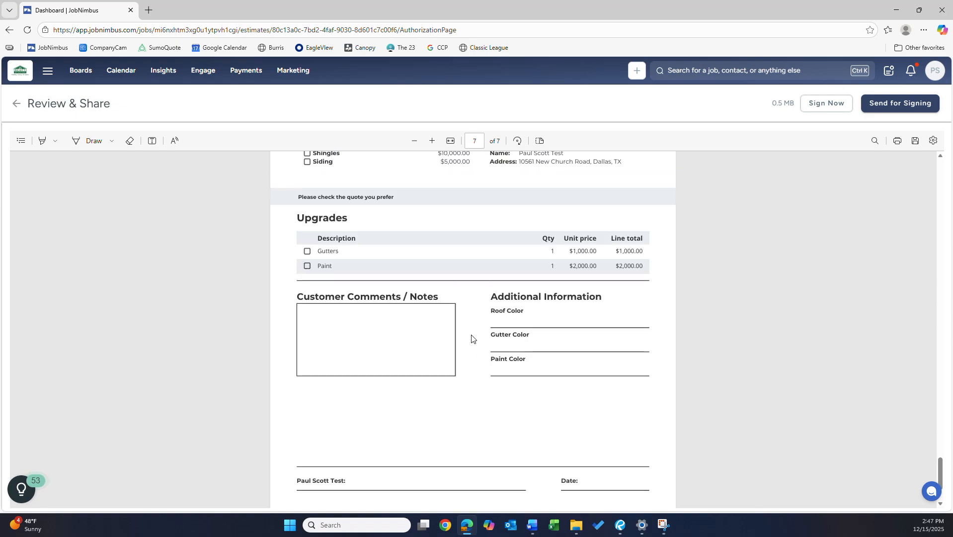
scroll(472, 336, up, 4)
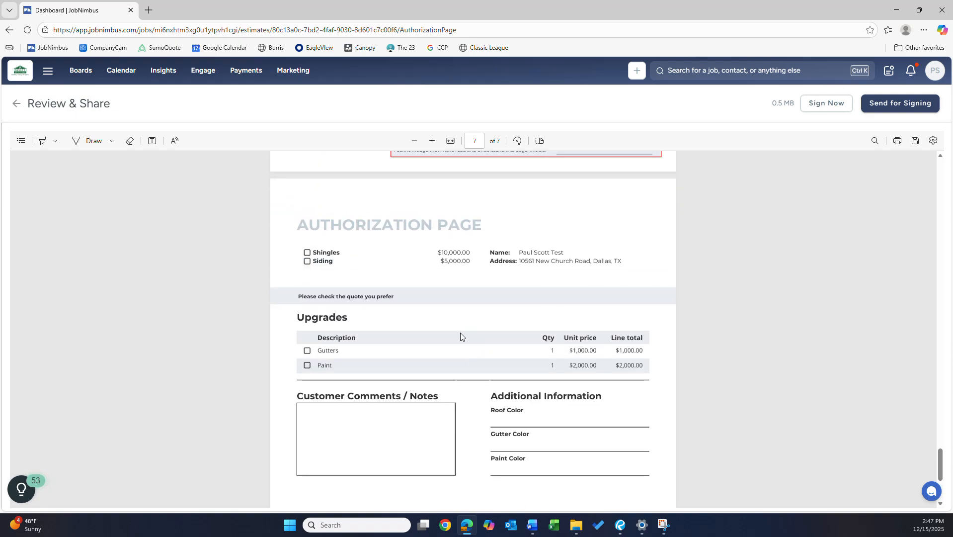
scroll(461, 332, down, 4)
scroll(466, 333, up, 4)
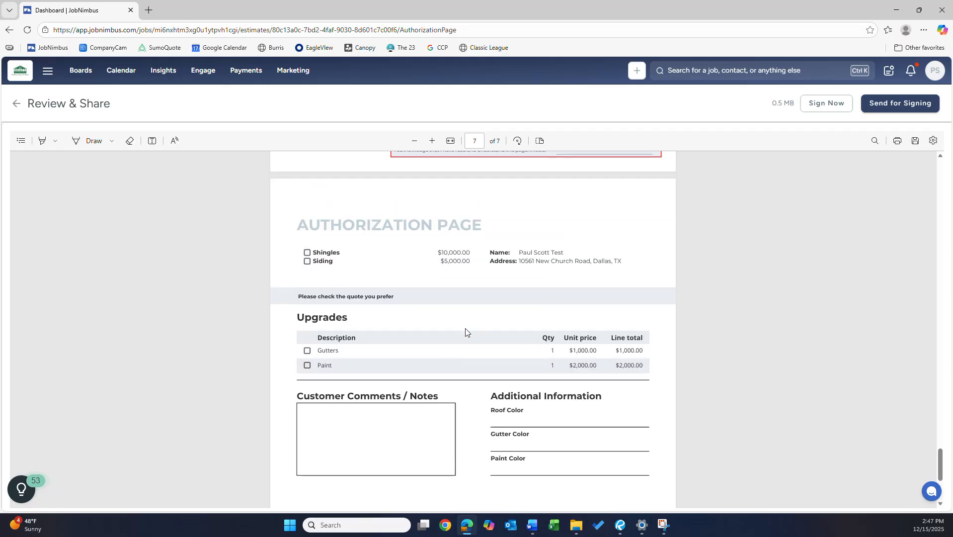